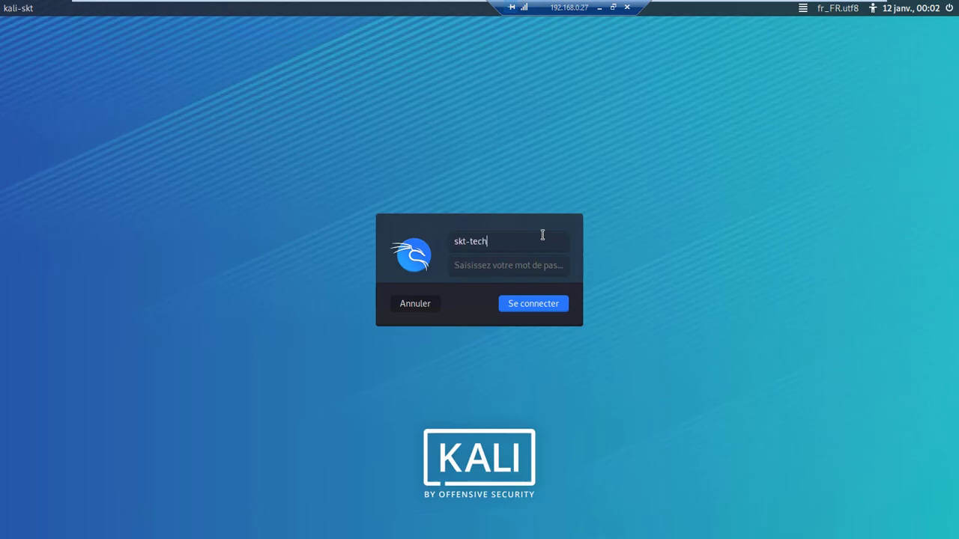
- Log in at the greeter by entering the account password
{"action": "key", "text": "Tab"}
{"action": "type", "text": "kali"}
{"action": "left_click", "coordinate": [549, 304]}
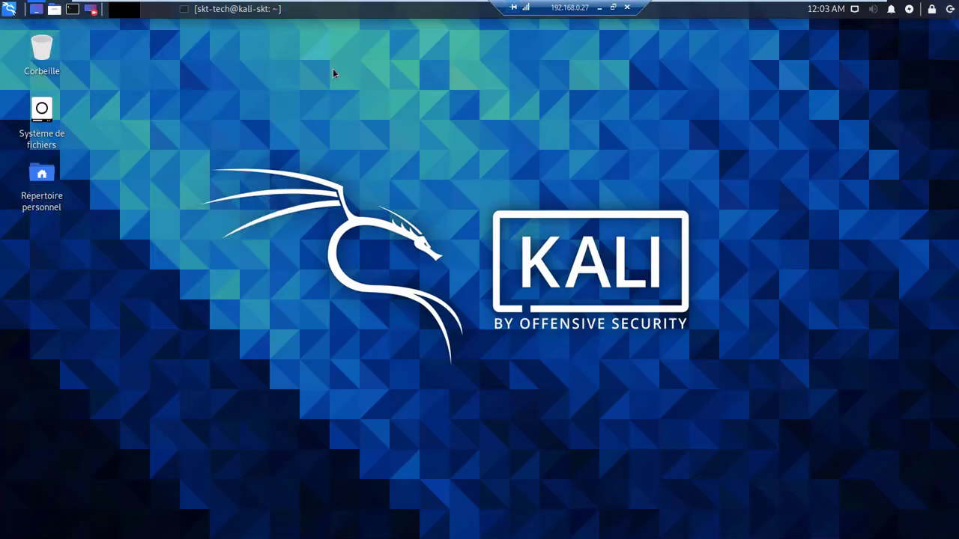
- Briefly open and close a terminal, then take a full-screen screenshot and select Screenshot_2021-01-12_00_03_54.png in Images
{"action": "left_click", "coordinate": [232, 8]}
{"action": "key", "text": "Return"}
{"action": "key", "text": "Return"}
{"action": "key", "text": "Return"}
{"action": "key", "text": "Return"}
{"action": "key", "text": "Return"}
{"action": "key", "text": "Return"}
{"action": "key", "text": "Return"}
{"action": "key", "text": "Return"}
{"action": "key", "text": "ctrl+d"}
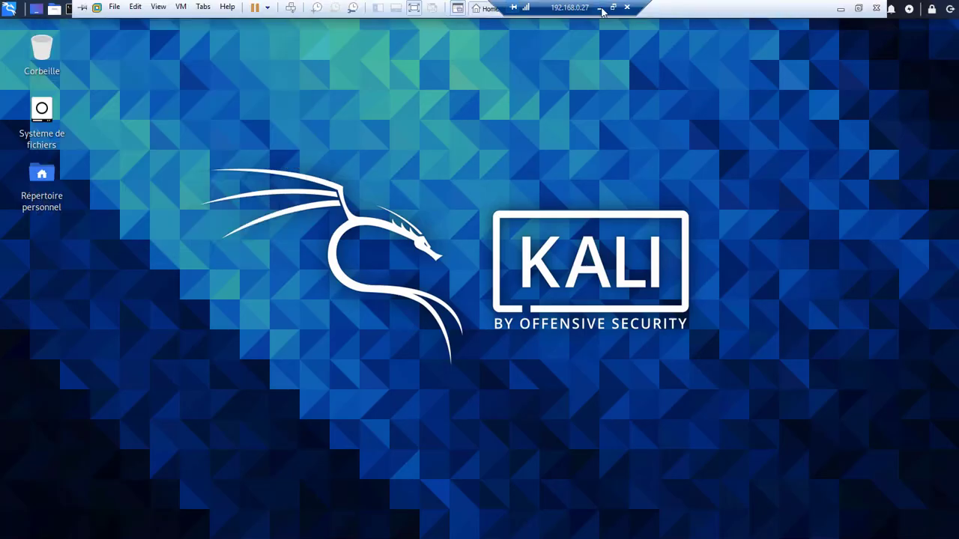
{"action": "left_click", "coordinate": [167, 222]}
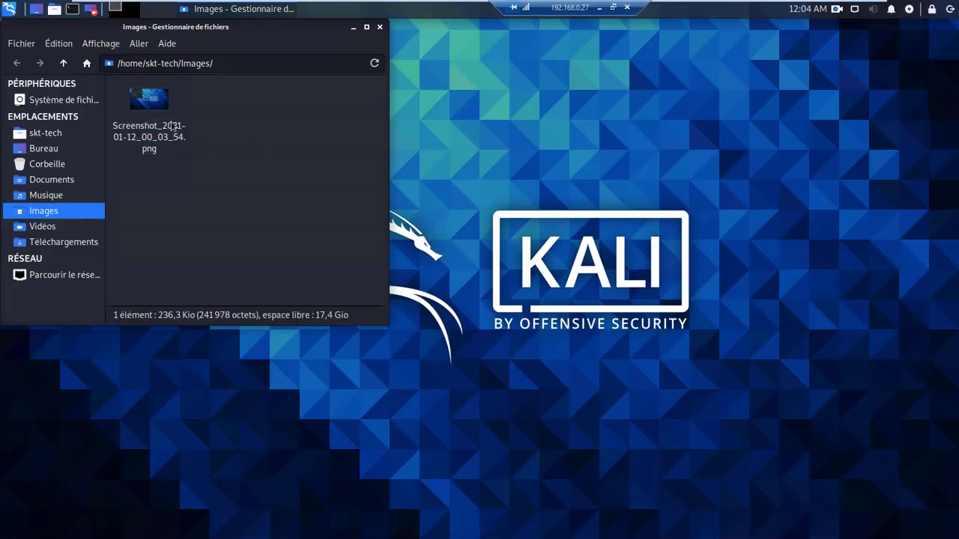
{"action": "left_click", "coordinate": [173, 126]}
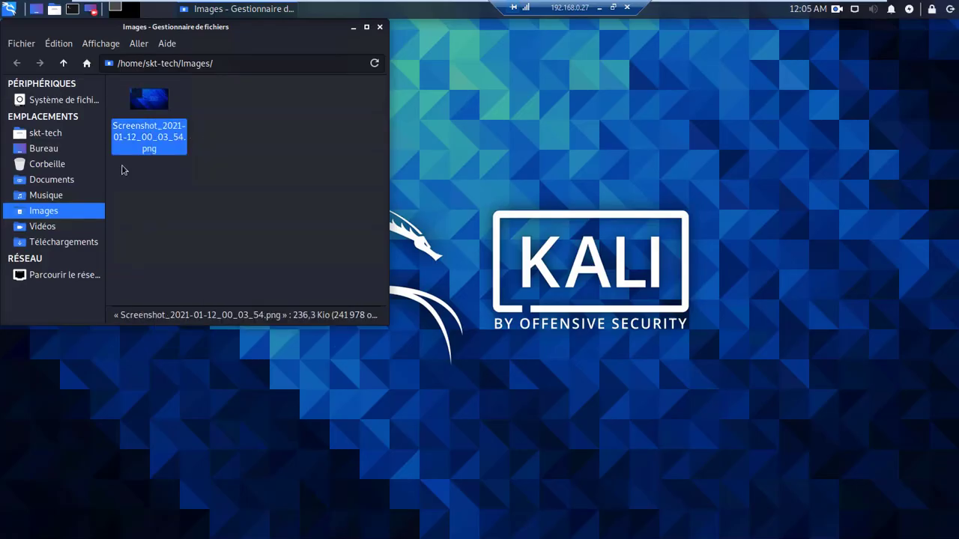
- Launch Firefox, search the web for the channel name, and open then close its YouTube result
{"action": "left_click", "coordinate": [237, 8]}
{"action": "left_click", "coordinate": [9, 8]}
{"action": "left_click", "coordinate": [243, 143]}
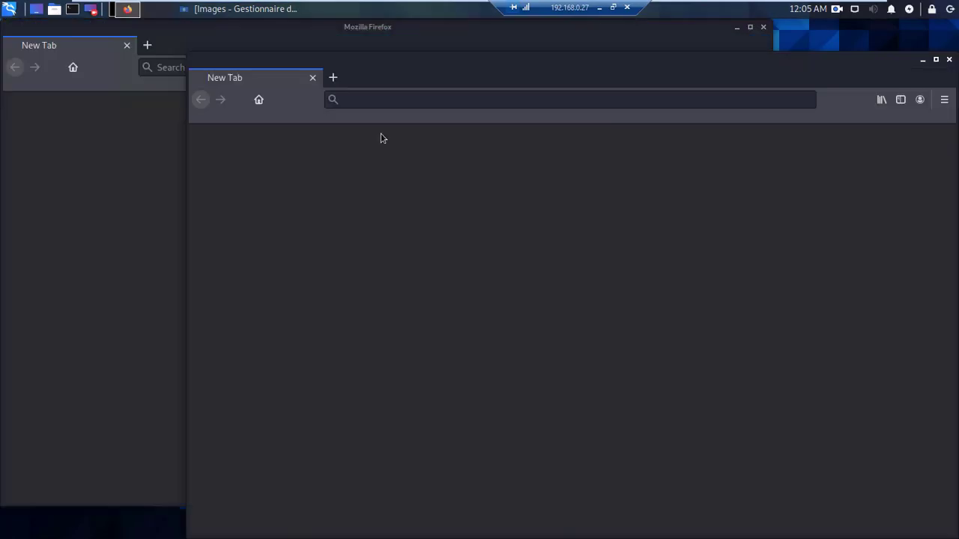
{"action": "type", "text": "smar-tech2.0-CHARLENE"}
{"action": "key", "text": "Return"}
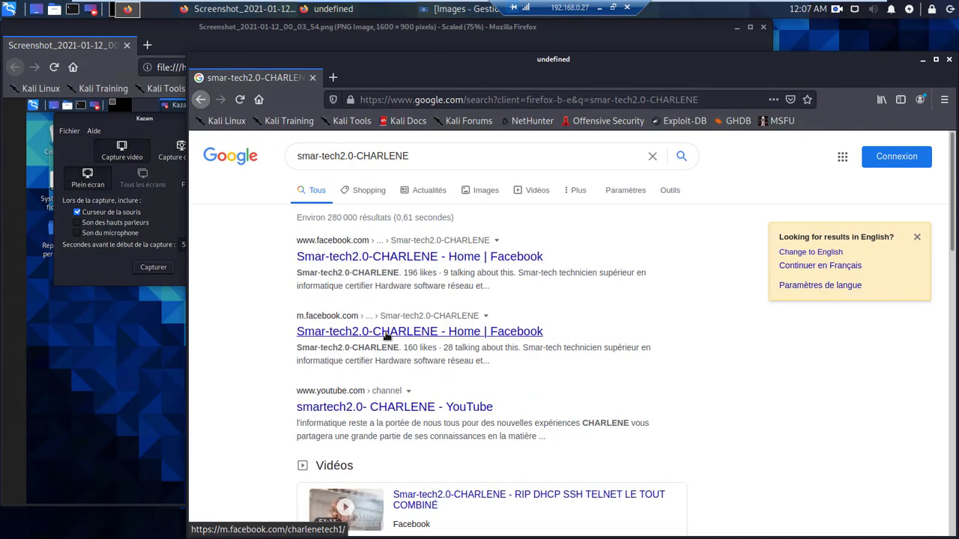
{"action": "left_click", "coordinate": [394, 407]}
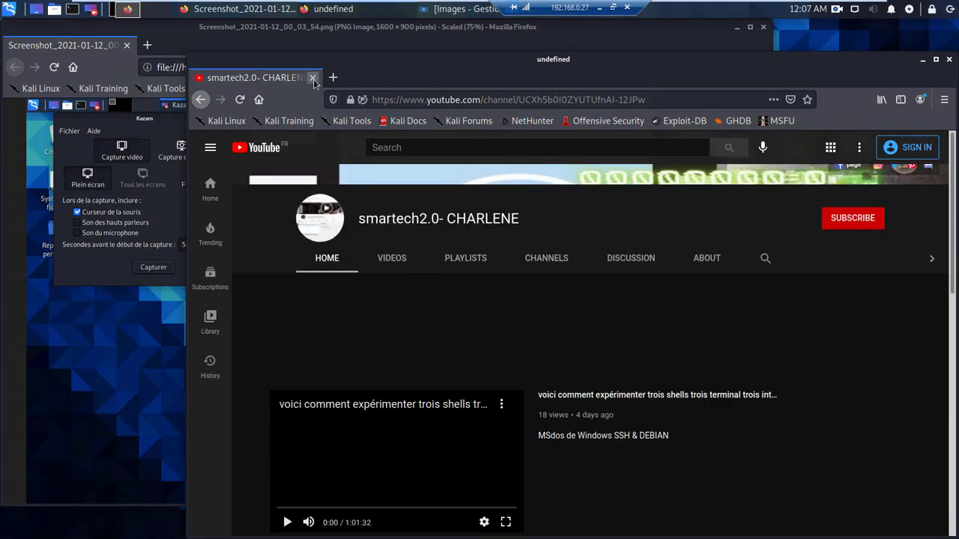
{"action": "key", "text": "ctrl+w"}
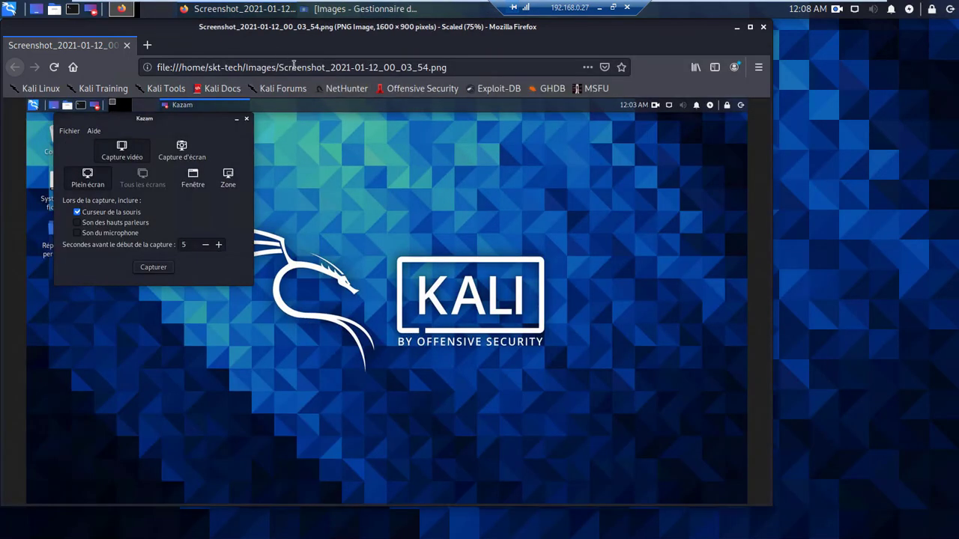
- In a new tab, search 'hotmail', open the Outlook result, then return to the search results
{"action": "key", "text": "ctrl+t"}
{"action": "type", "text": "hotmail"}
{"action": "key", "text": "Return"}
{"action": "left_click", "coordinate": [173, 223]}
{"action": "left_click", "coordinate": [14, 66]}
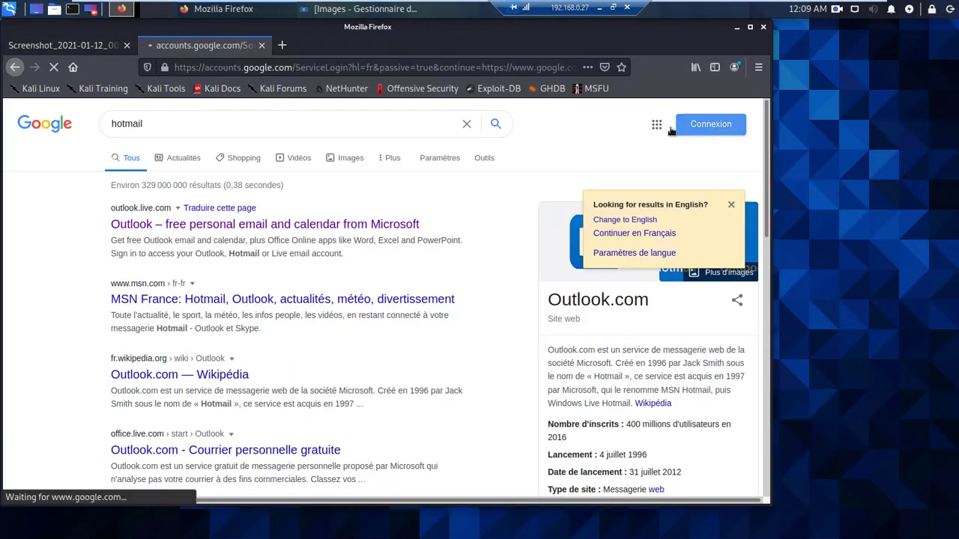
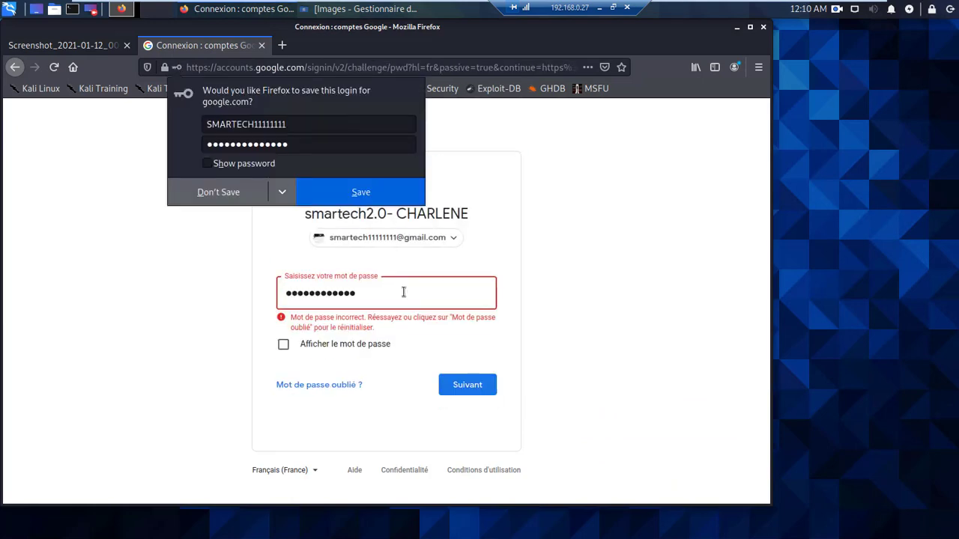
- Submit the account password and open Gmail from the Google apps grid
{"action": "key", "text": "Return"}
{"action": "left_click", "coordinate": [317, 452]}
{"action": "left_click", "coordinate": [707, 123]}
{"action": "left_click", "coordinate": [724, 242]}
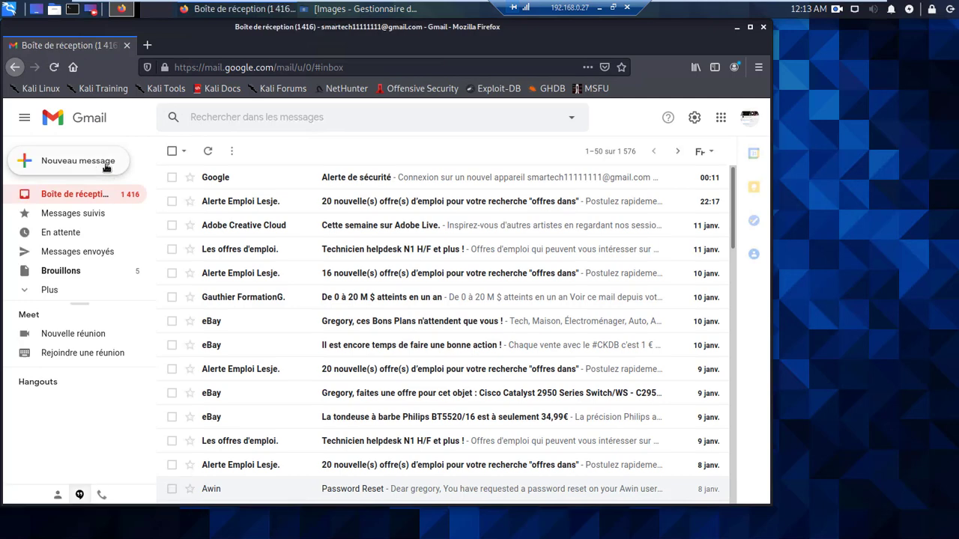
- Try e-mailing the screenshot with a custom 'gmail' mail client, then dismiss the launch error
{"action": "left_click_drag", "start_coordinate": [591, 239], "coordinate": [382, 207]}
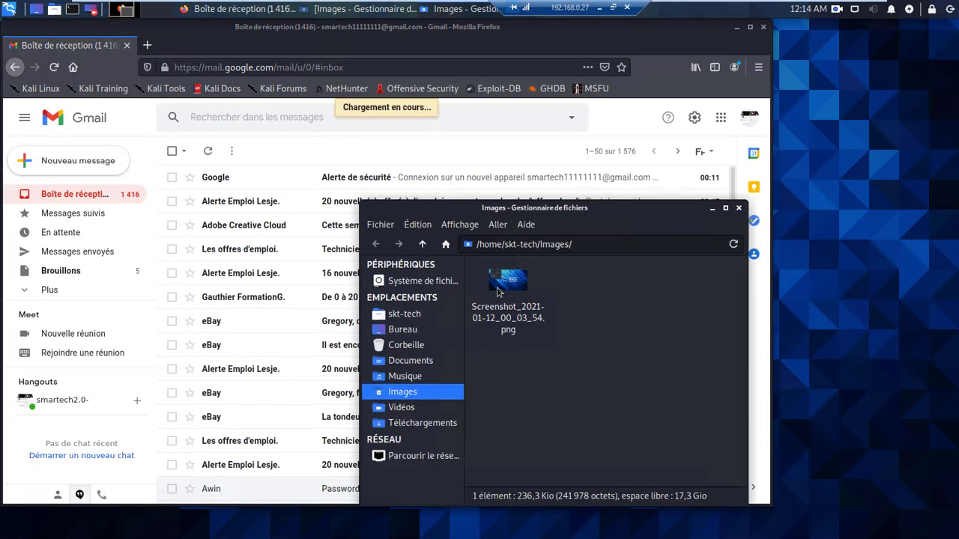
{"action": "right_click", "coordinate": [501, 274]}
{"action": "mouse_move", "coordinate": [659, 348]}
{"action": "left_click", "coordinate": [756, 364]}
{"action": "left_click", "coordinate": [508, 320]}
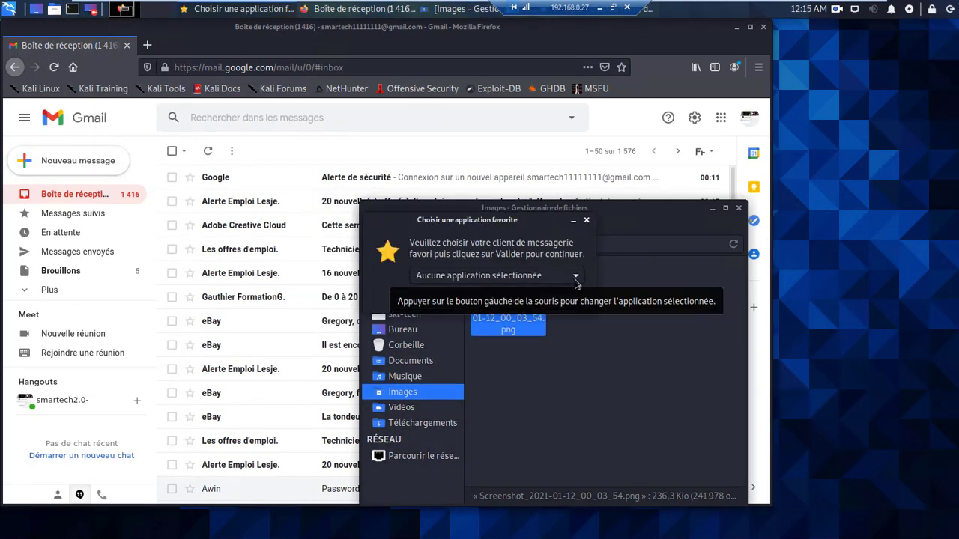
{"action": "left_click", "coordinate": [636, 277]}
{"action": "left_click", "coordinate": [439, 295]}
{"action": "type", "text": "gmail"}
{"action": "key", "text": "Return"}
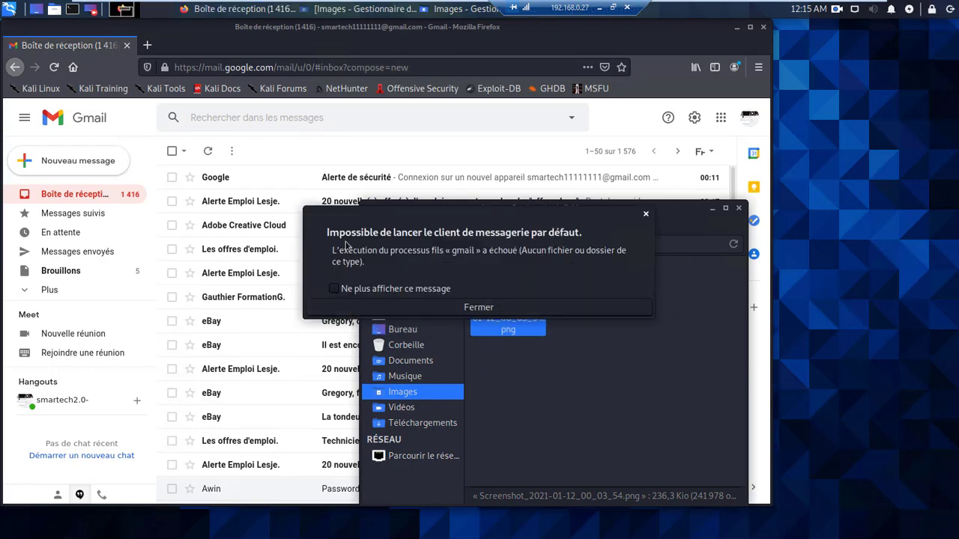
{"action": "left_click", "coordinate": [552, 306]}
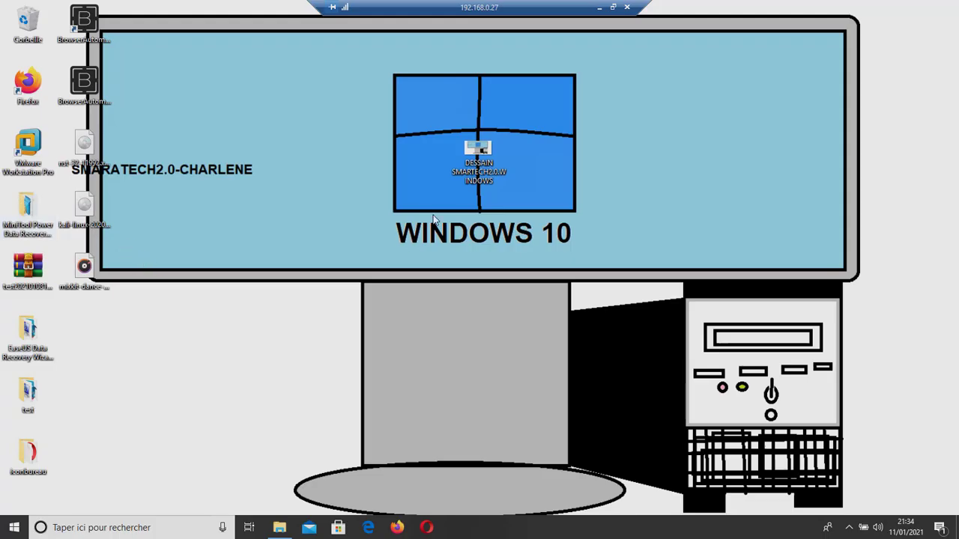
- Place the kali-linux and nst-32 image icons on the wallpaper and launch VMware Workstation
{"action": "left_click_drag", "start_coordinate": [318, 7], "coordinate": [490, 7]}
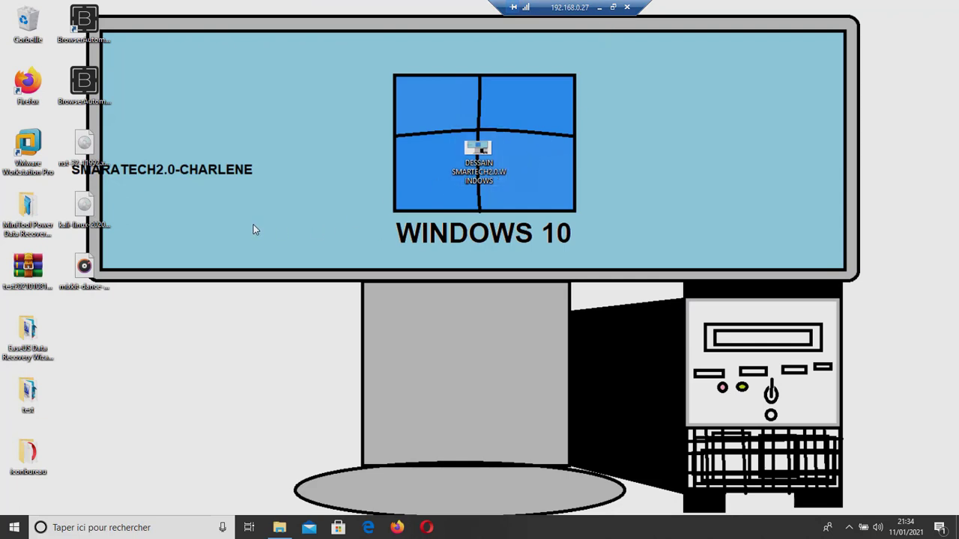
{"action": "left_click_drag", "start_coordinate": [84, 206], "coordinate": [310, 92]}
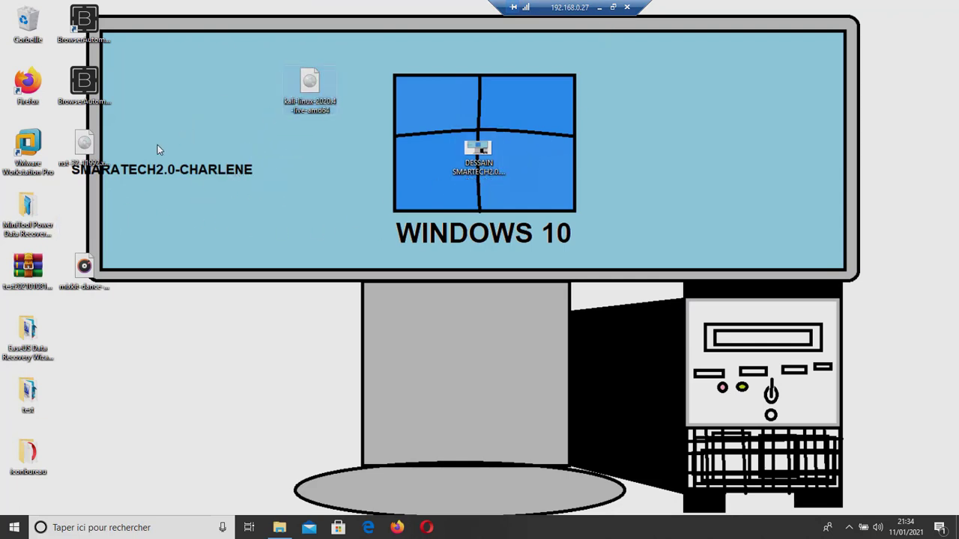
{"action": "left_click_drag", "start_coordinate": [277, 129], "coordinate": [648, 86]}
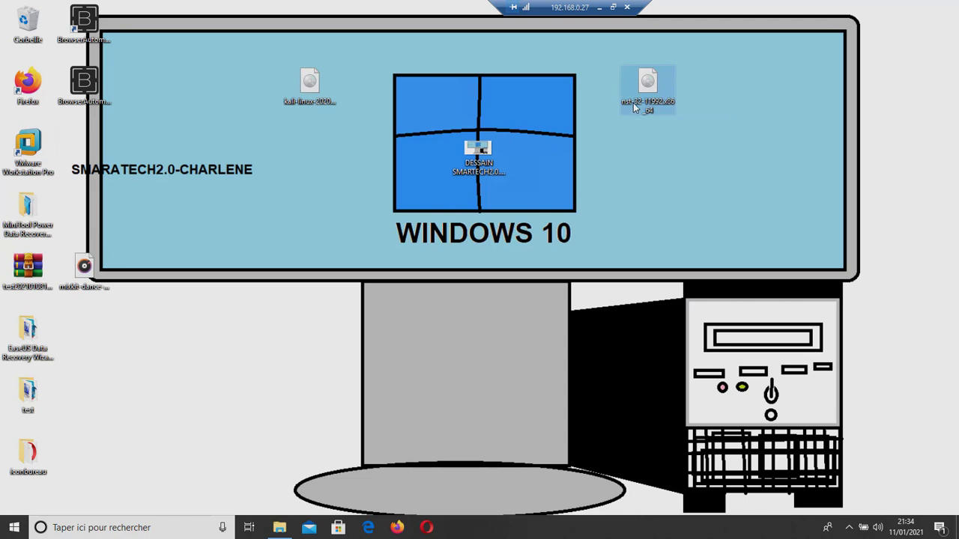
{"action": "left_click", "coordinate": [39, 149]}
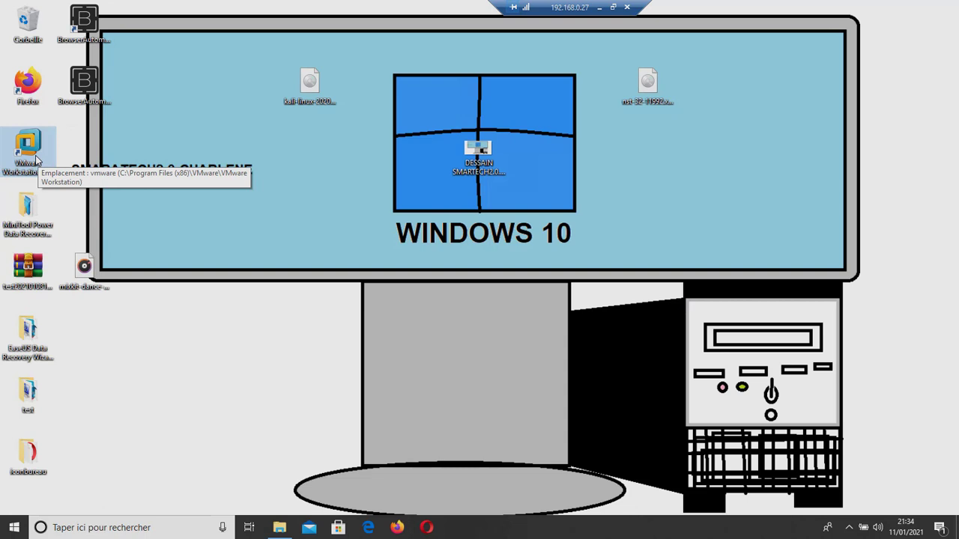
{"action": "double_click", "coordinate": [41, 157]}
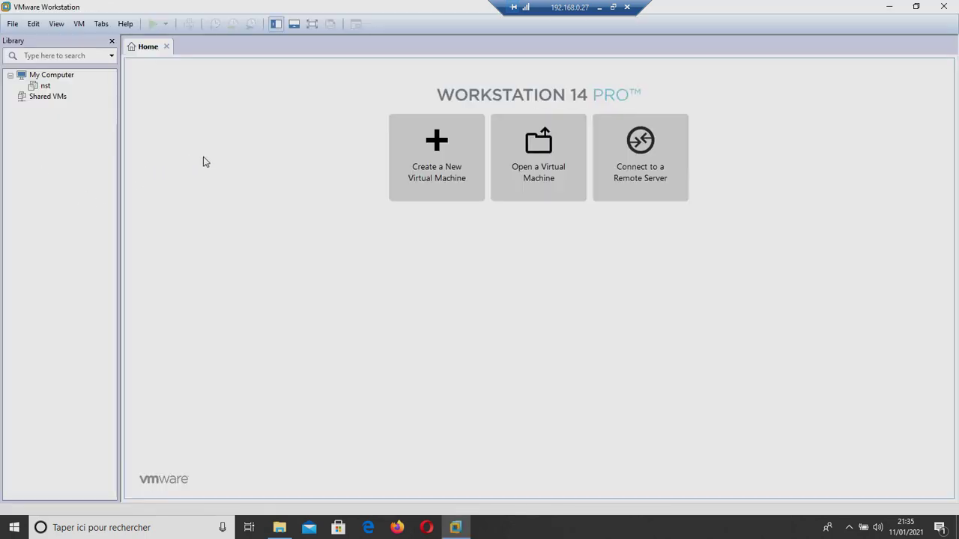
- Launch the New Virtual Machine Wizard and move it to the upper left
{"action": "left_click", "coordinate": [422, 170]}
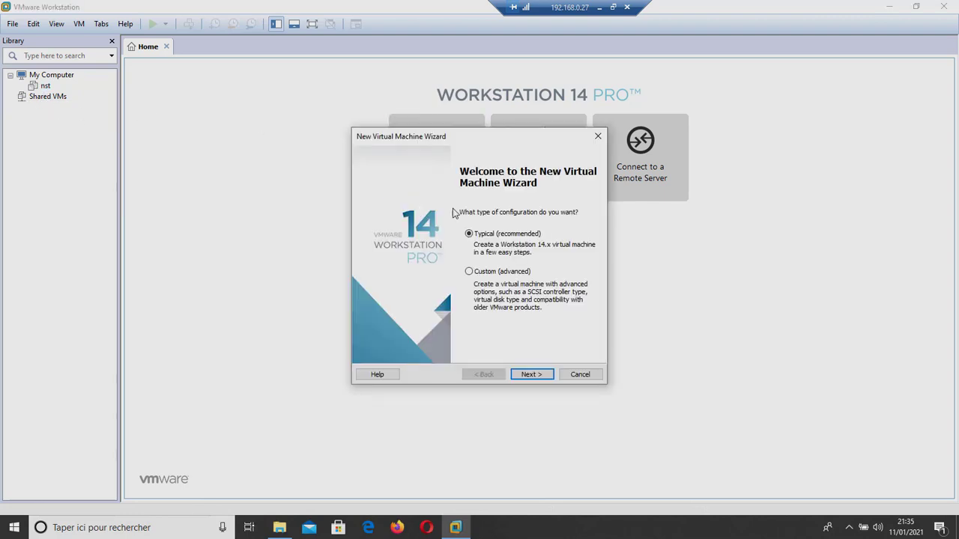
{"action": "left_click_drag", "start_coordinate": [488, 145], "coordinate": [314, 58]}
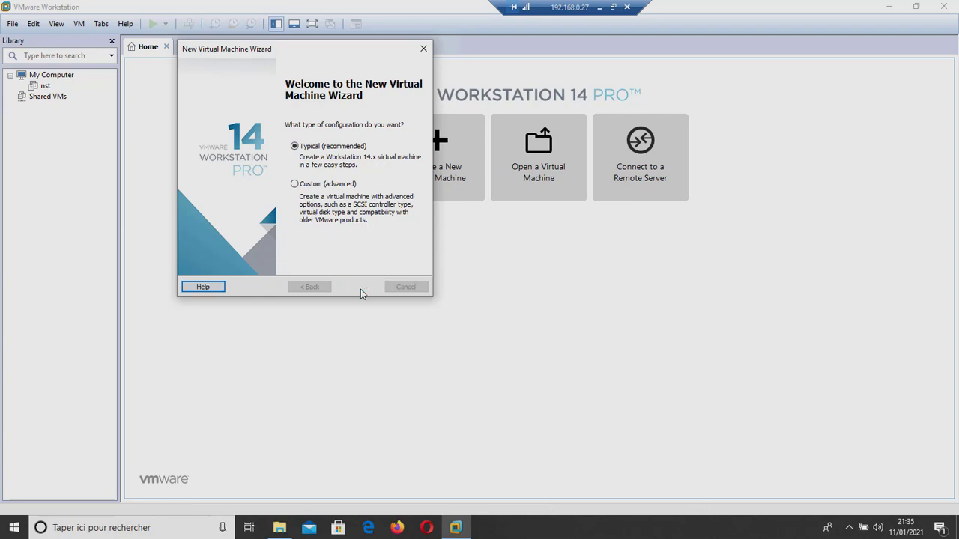
- Try the kali-linux-2020.4-live-amd64 disc image, then install the operating system later
{"action": "left_click", "coordinate": [360, 289]}
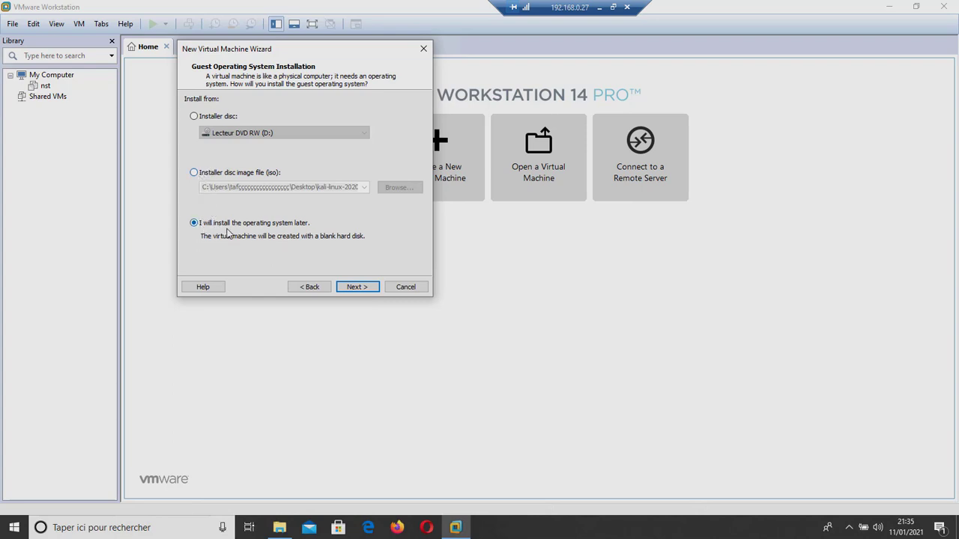
{"action": "left_click", "coordinate": [194, 174]}
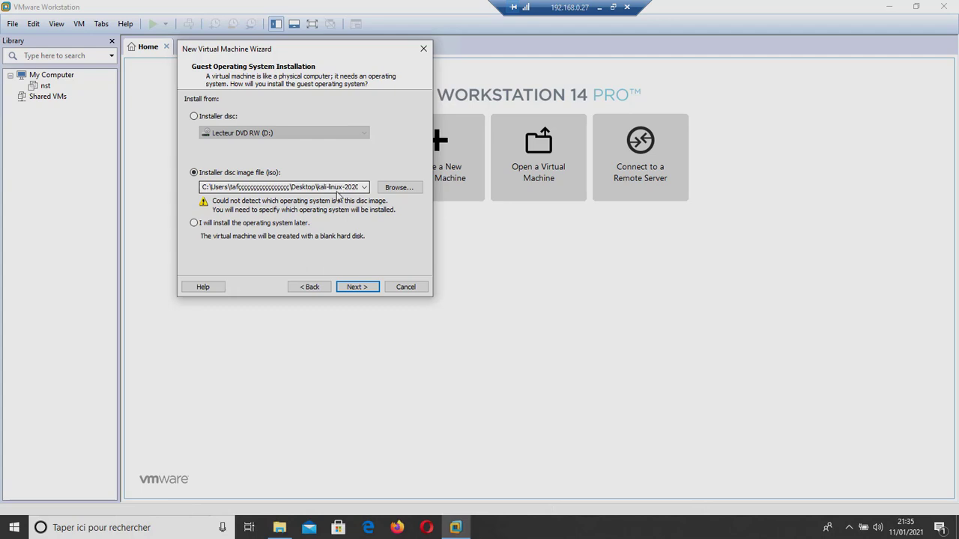
{"action": "left_click", "coordinate": [388, 185]}
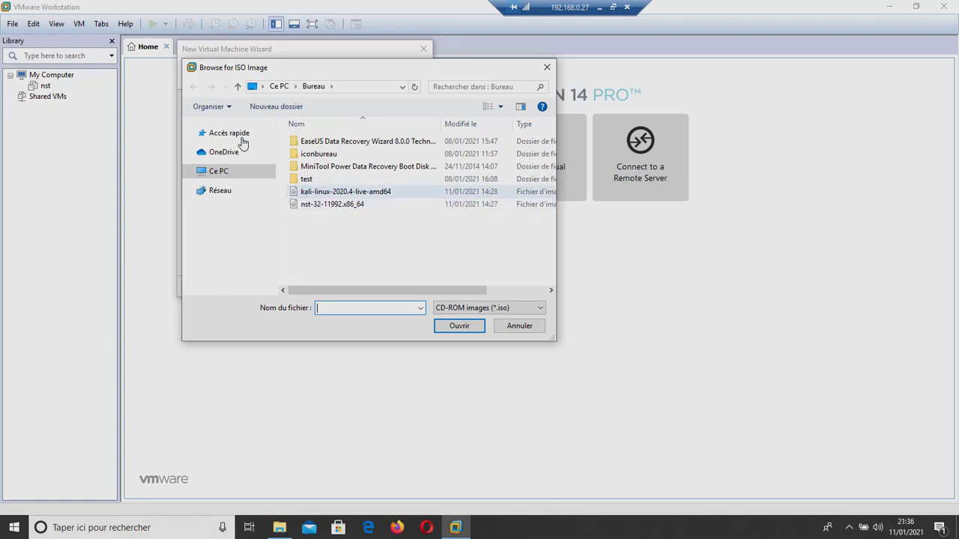
{"action": "double_click", "coordinate": [317, 192]}
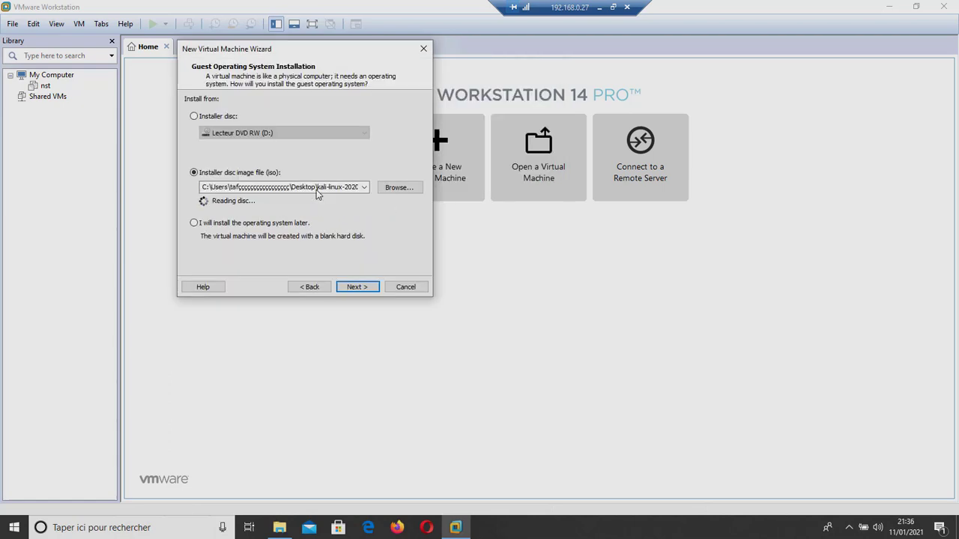
{"action": "left_click", "coordinate": [197, 224]}
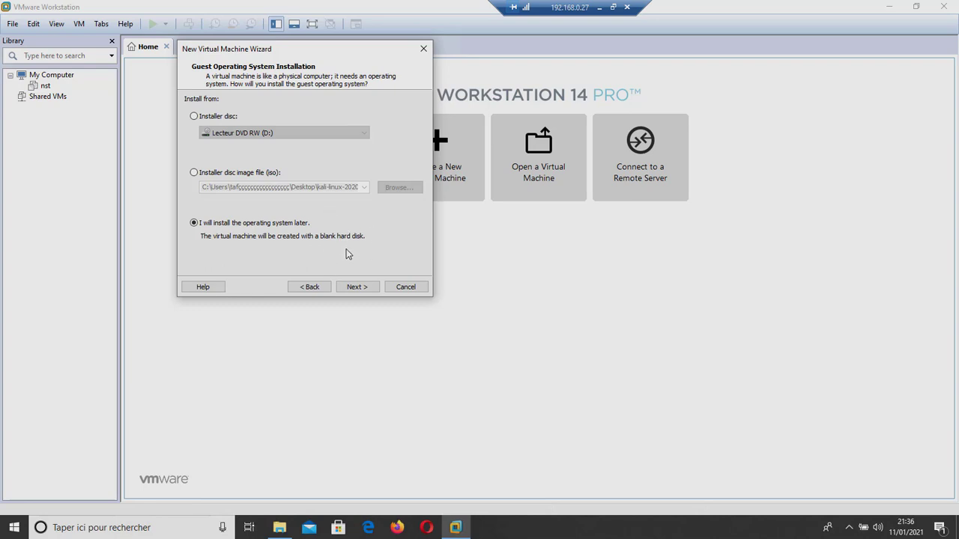
{"action": "left_click", "coordinate": [358, 285]}
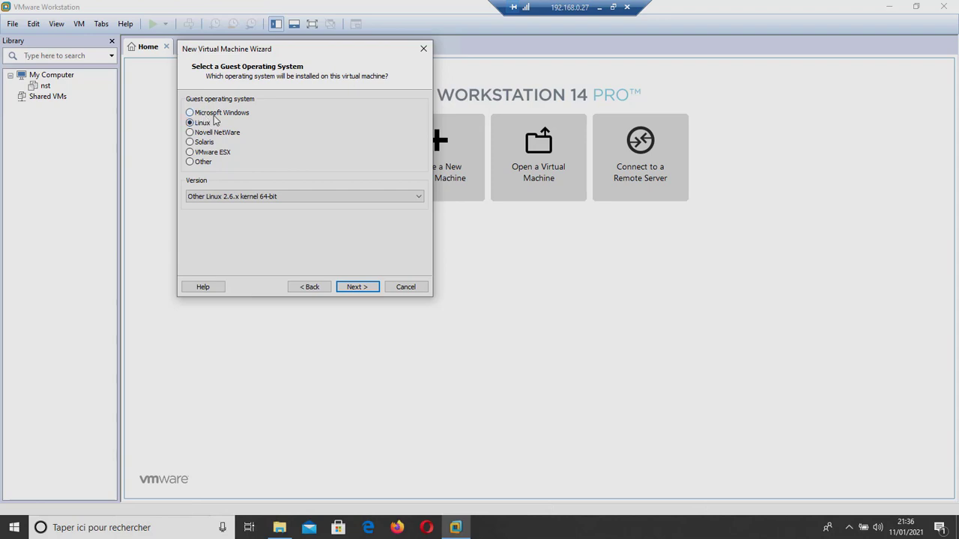
{"action": "left_click", "coordinate": [225, 197]}
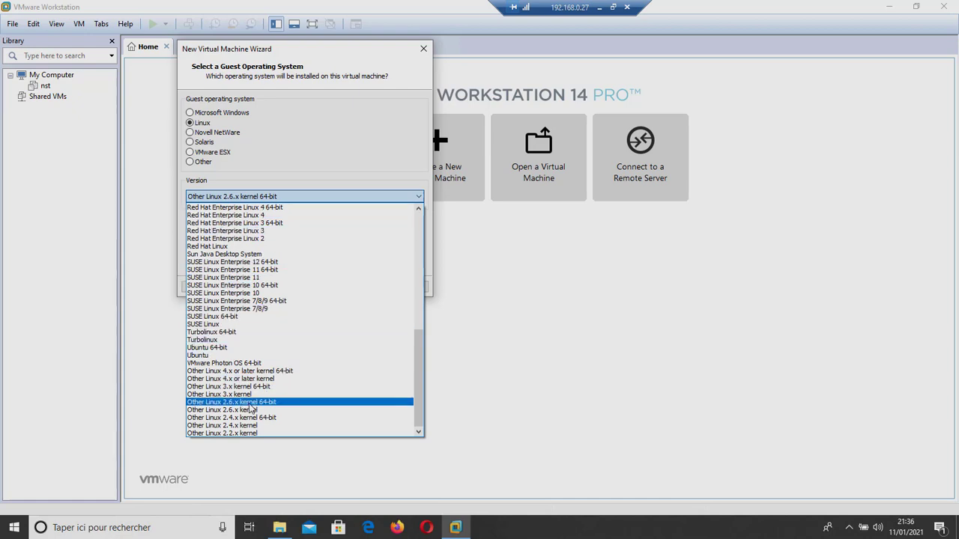
{"action": "scroll", "coordinate": [251, 409], "scroll_direction": "up", "scroll_amount": 10}
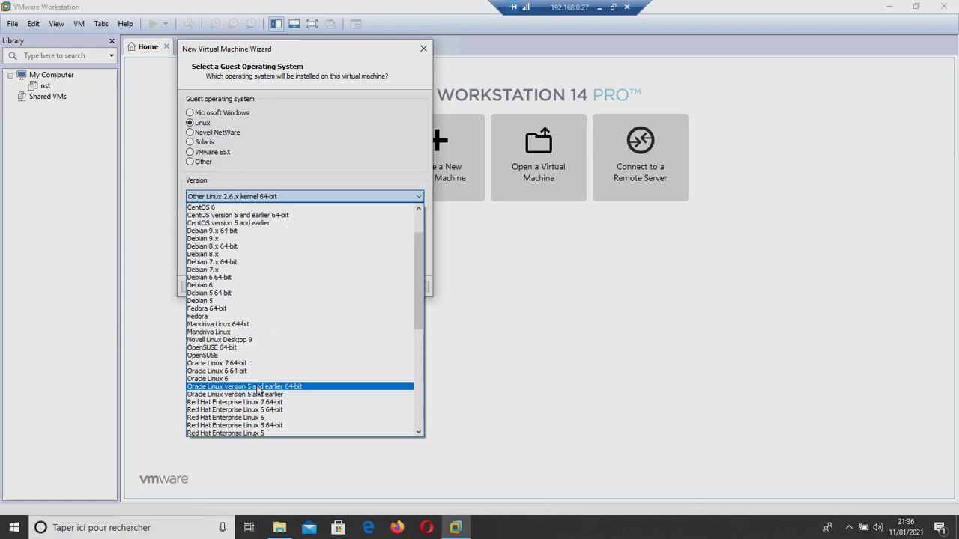
{"action": "scroll", "coordinate": [261, 386], "scroll_direction": "up", "scroll_amount": 2}
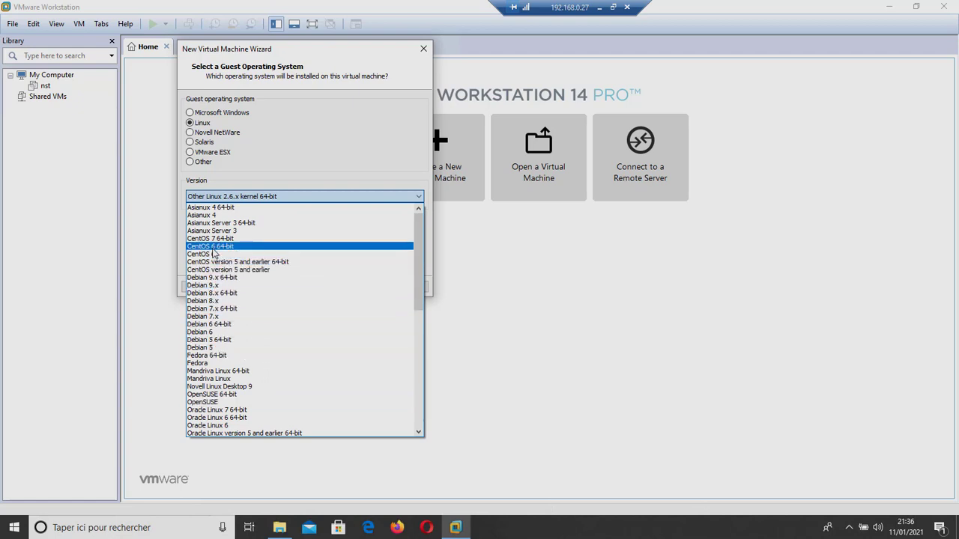
{"action": "scroll", "coordinate": [217, 264], "scroll_direction": "down", "scroll_amount": 7}
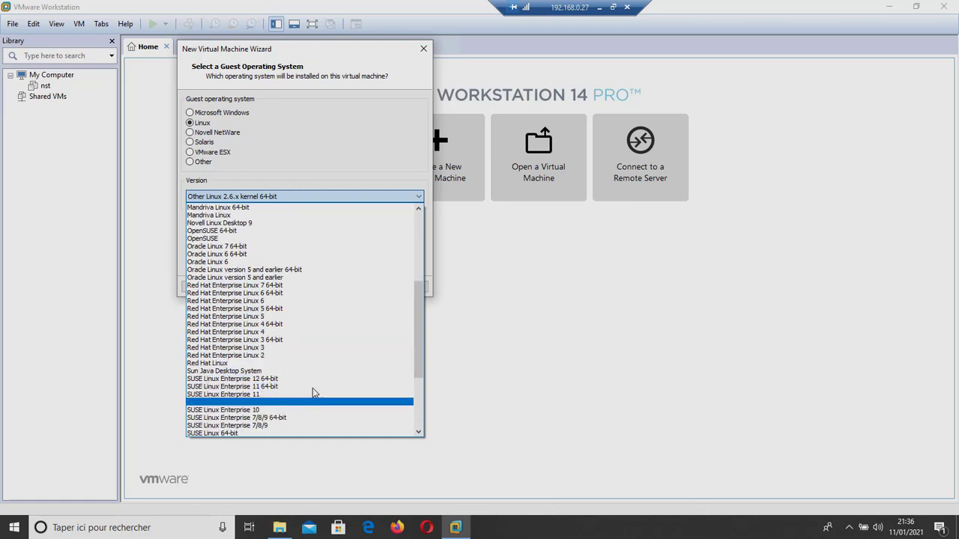
{"action": "scroll", "coordinate": [241, 407], "scroll_direction": "down", "scroll_amount": 1}
{"action": "scroll", "coordinate": [241, 408], "scroll_direction": "down", "scroll_amount": 2}
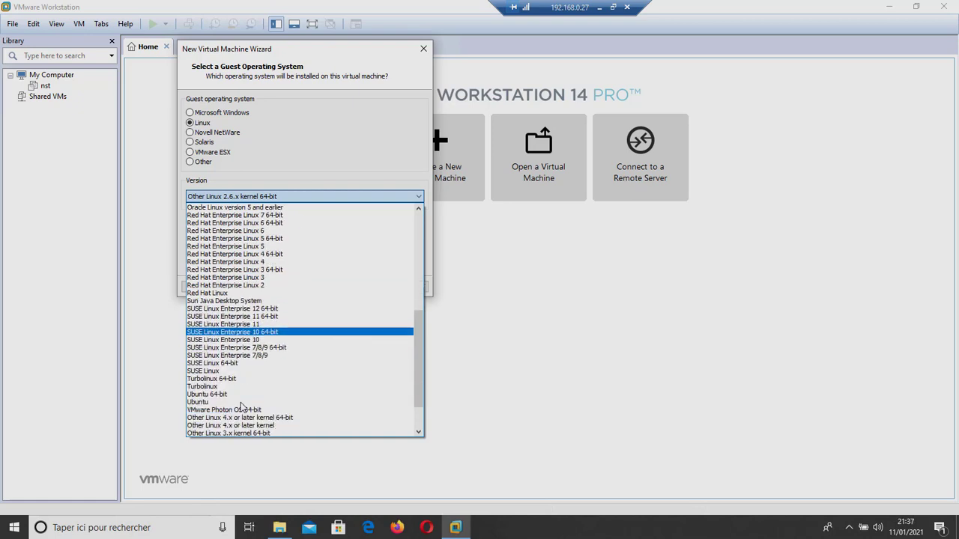
{"action": "scroll", "coordinate": [241, 407], "scroll_direction": "down", "scroll_amount": 1}
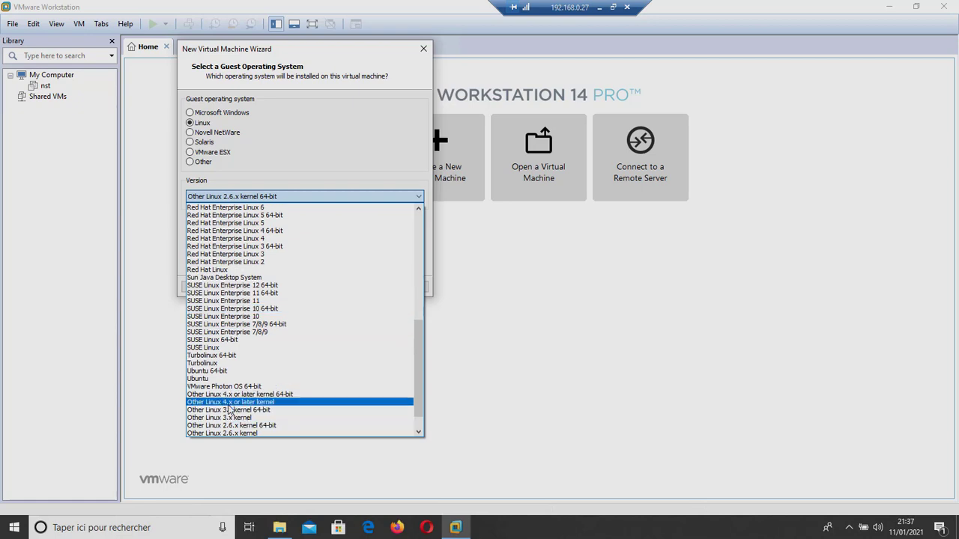
{"action": "scroll", "coordinate": [235, 421], "scroll_direction": "down", "scroll_amount": 1}
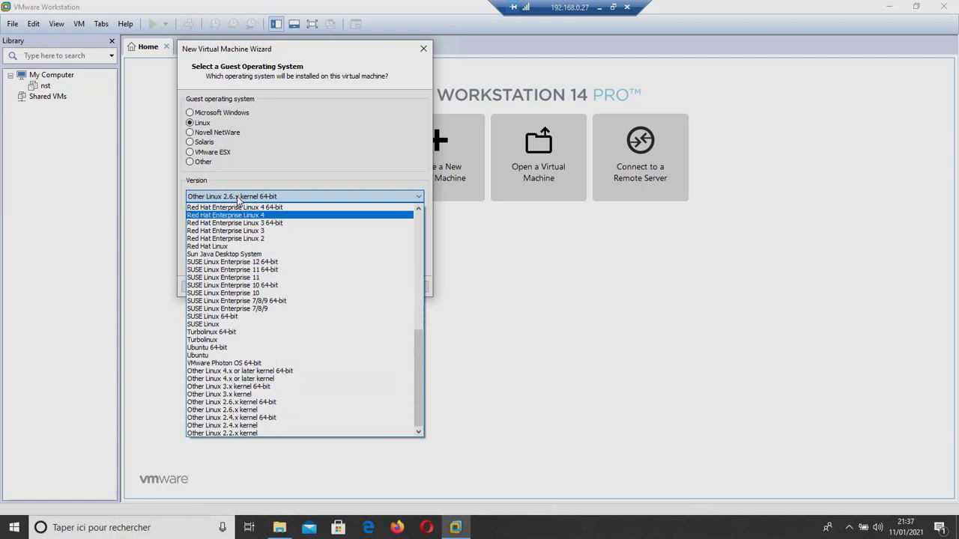
{"action": "left_click", "coordinate": [227, 403]}
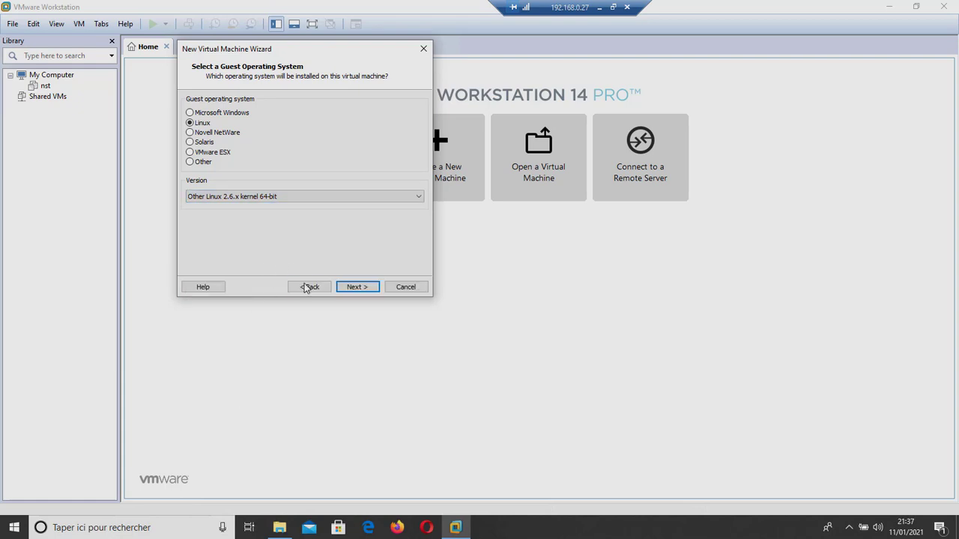
- Replace the default virtual machine name with kali-linux
{"action": "left_click", "coordinate": [363, 287]}
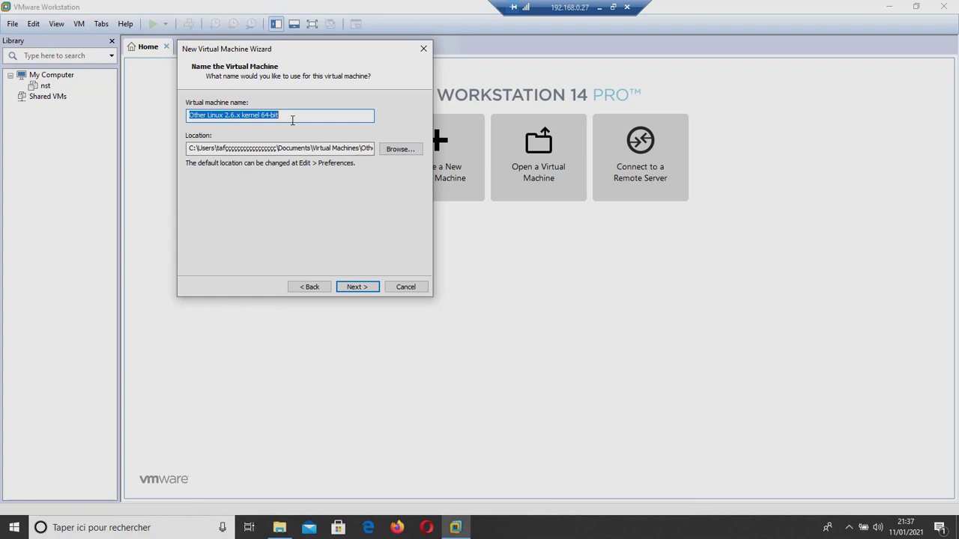
{"action": "type", "text": "a"}
{"action": "key", "text": "BackSpace"}
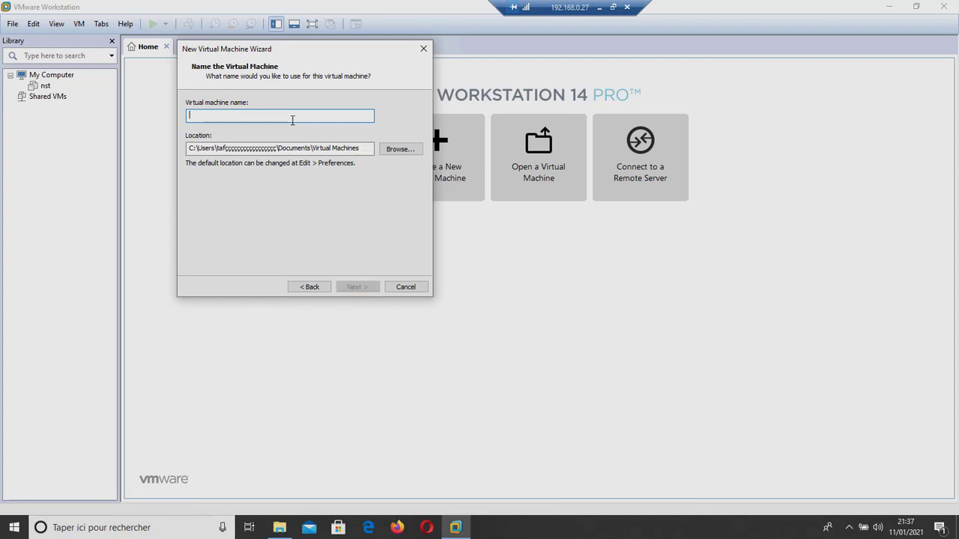
{"action": "type", "text": "kali-linux"}
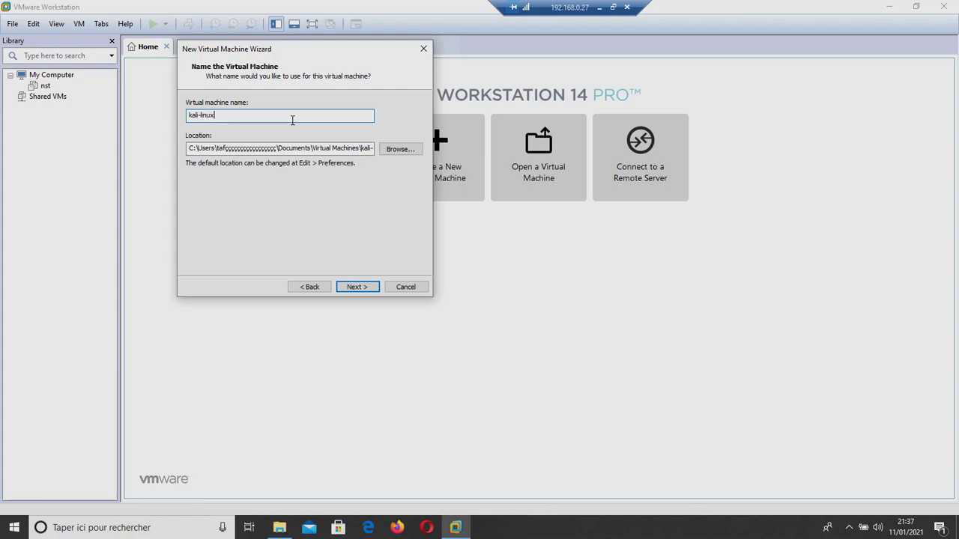
{"action": "left_click", "coordinate": [357, 286]}
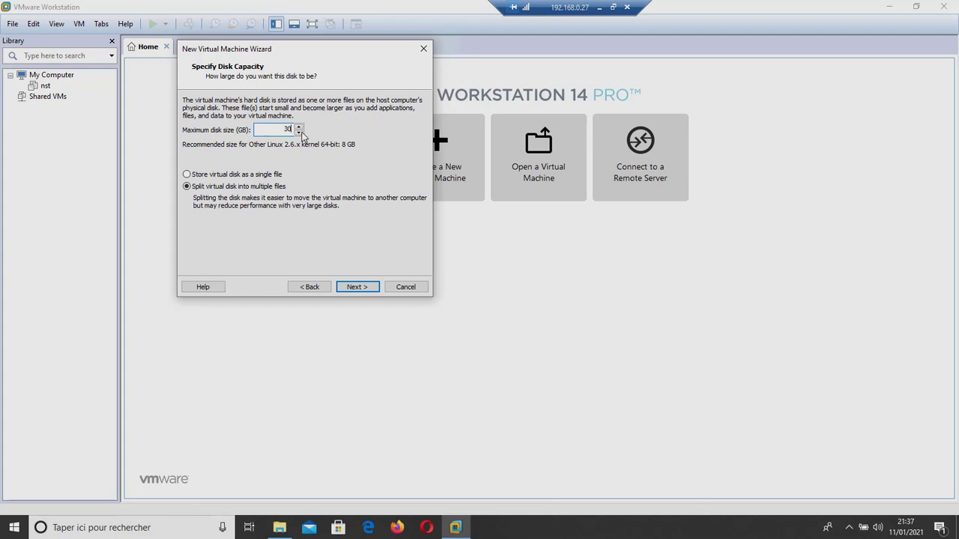
- Keep the 30 GB virtual disk as a single file and reach the ready-to-create summary
{"action": "left_click", "coordinate": [188, 175]}
{"action": "left_click", "coordinate": [358, 288]}
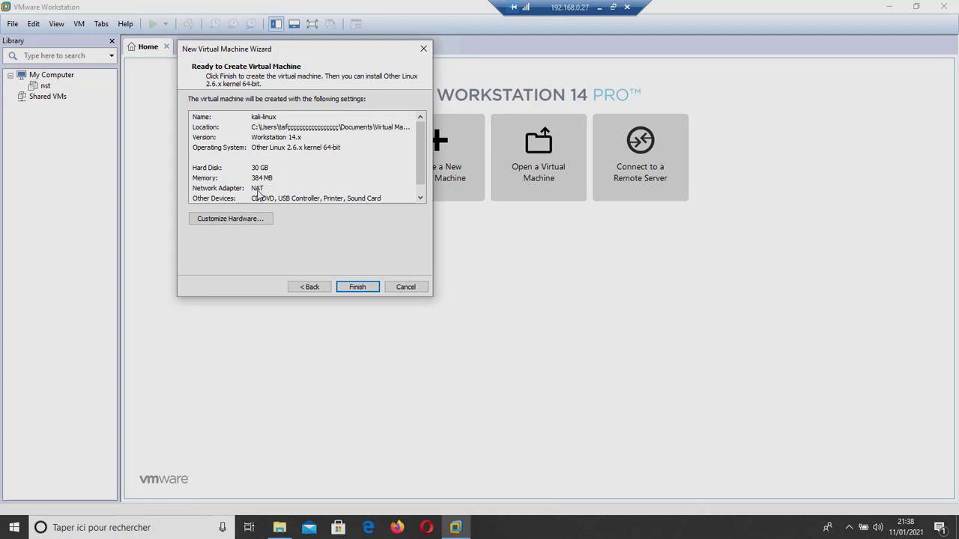
- In Customize Hardware, raise memory to 1 GB and switch the network adapter from NAT to Bridged
{"action": "left_click", "coordinate": [248, 220]}
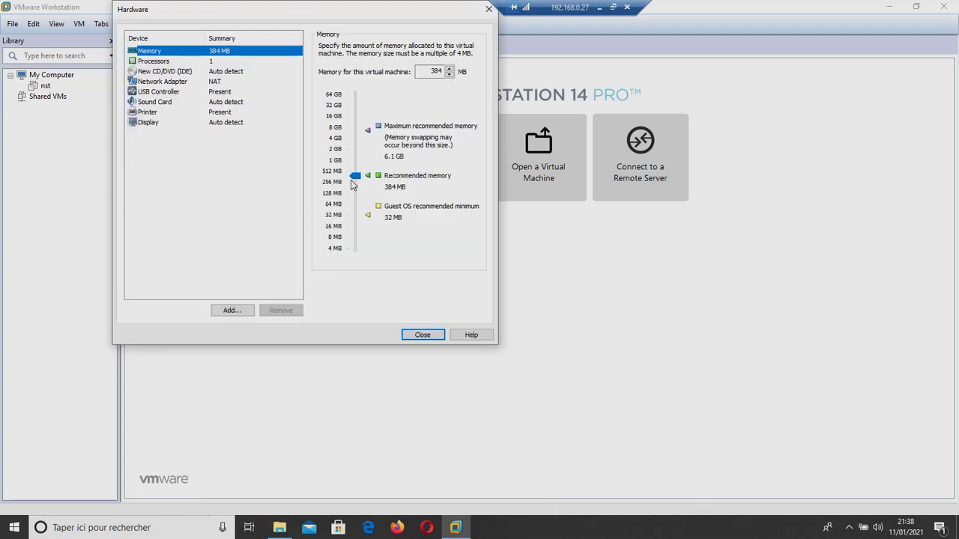
{"action": "left_click_drag", "start_coordinate": [353, 184], "coordinate": [358, 165]}
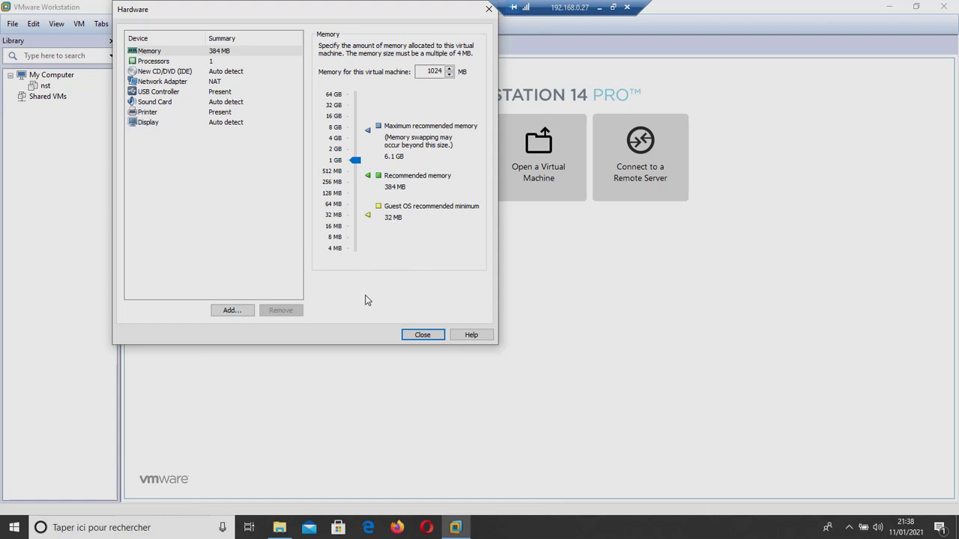
{"action": "left_click", "coordinate": [220, 83]}
{"action": "left_click", "coordinate": [323, 91]}
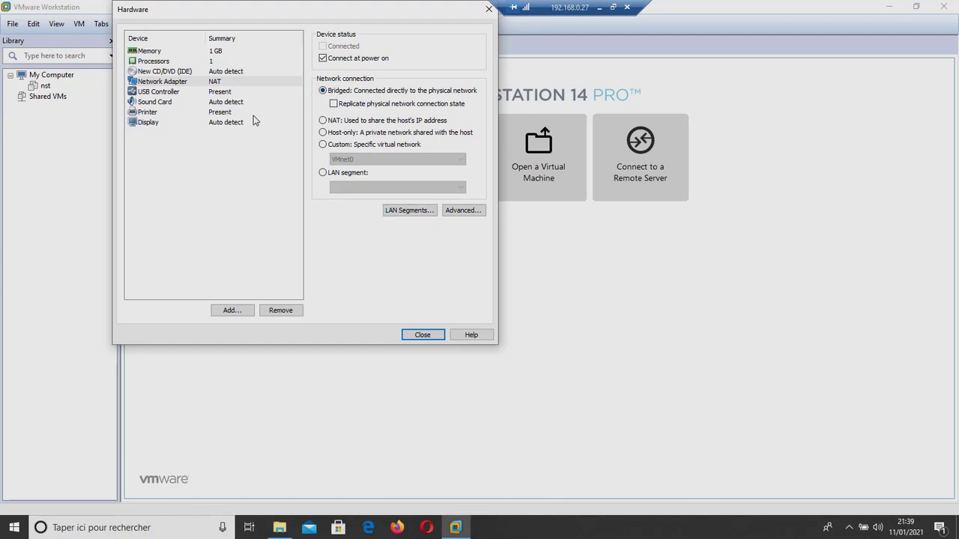
{"action": "left_click", "coordinate": [164, 72]}
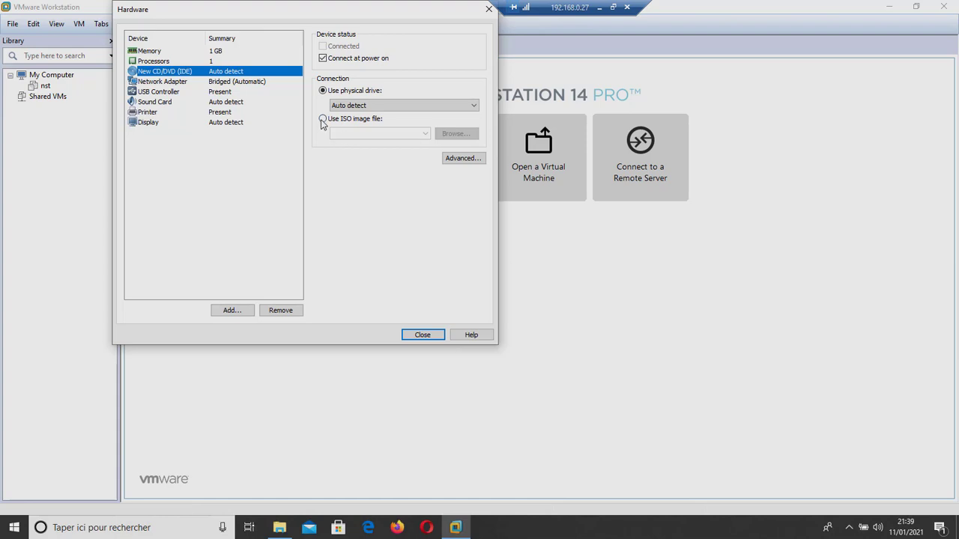
- Set the CD/DVD drive to the kali-linux-2020.4-live-amd64 ISO image and close hardware settings
{"action": "left_click", "coordinate": [322, 120]}
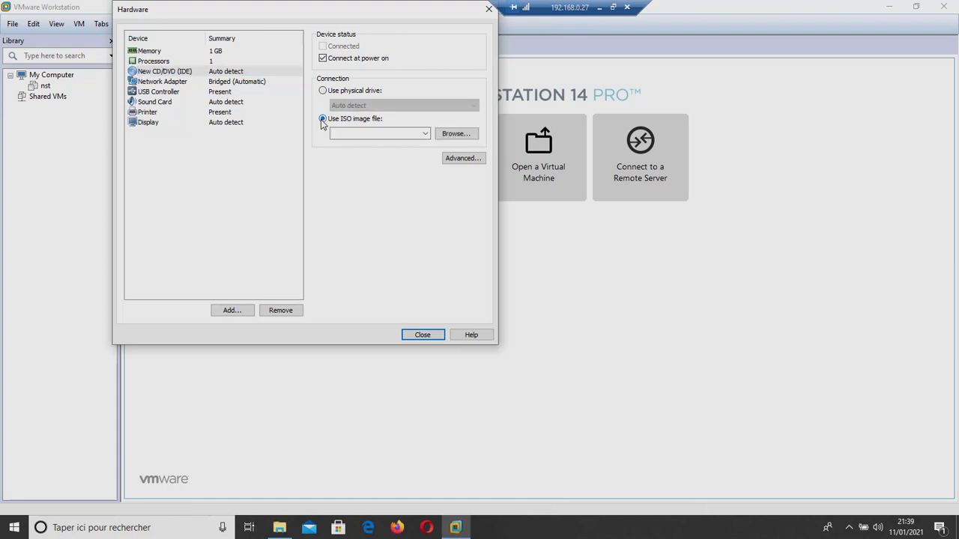
{"action": "left_click", "coordinate": [454, 136]}
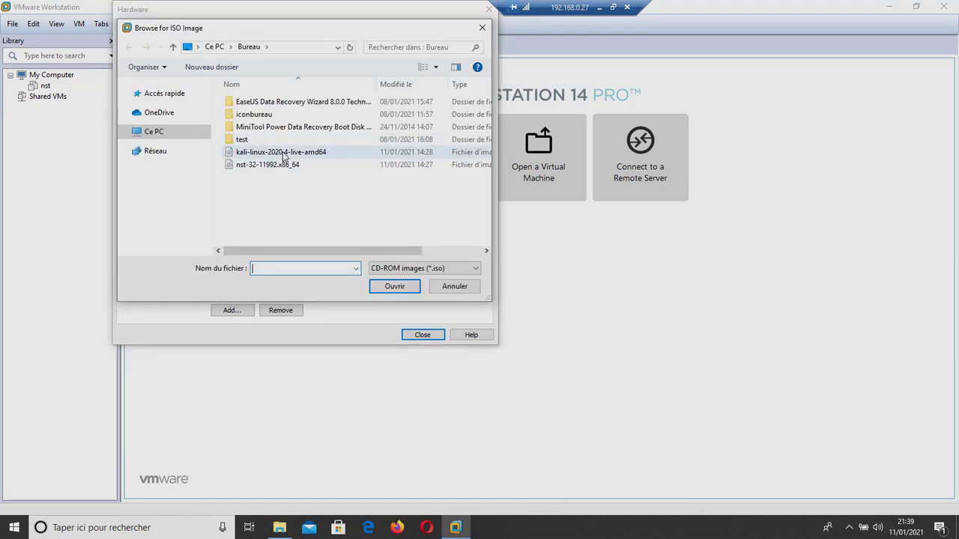
{"action": "left_click", "coordinate": [260, 154]}
{"action": "double_click", "coordinate": [260, 153]}
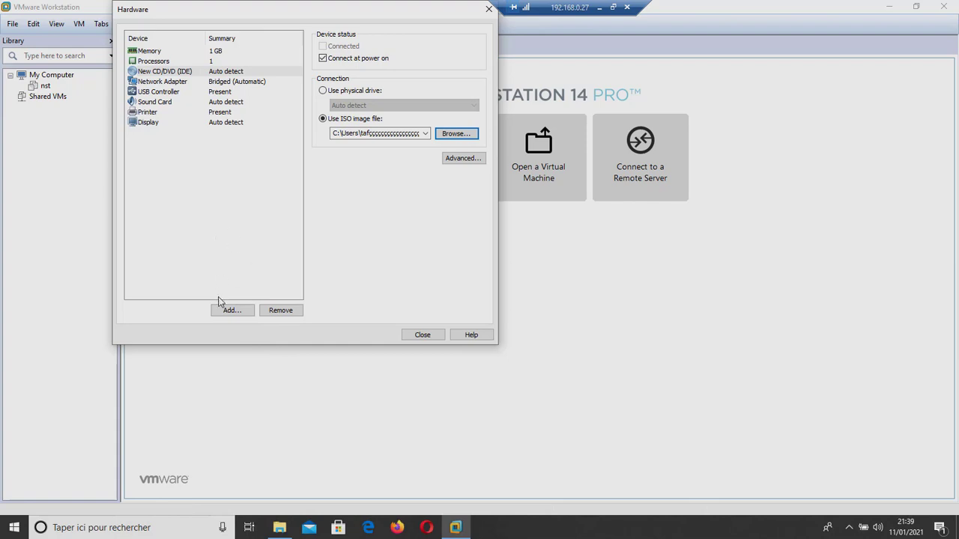
{"action": "left_click", "coordinate": [429, 337]}
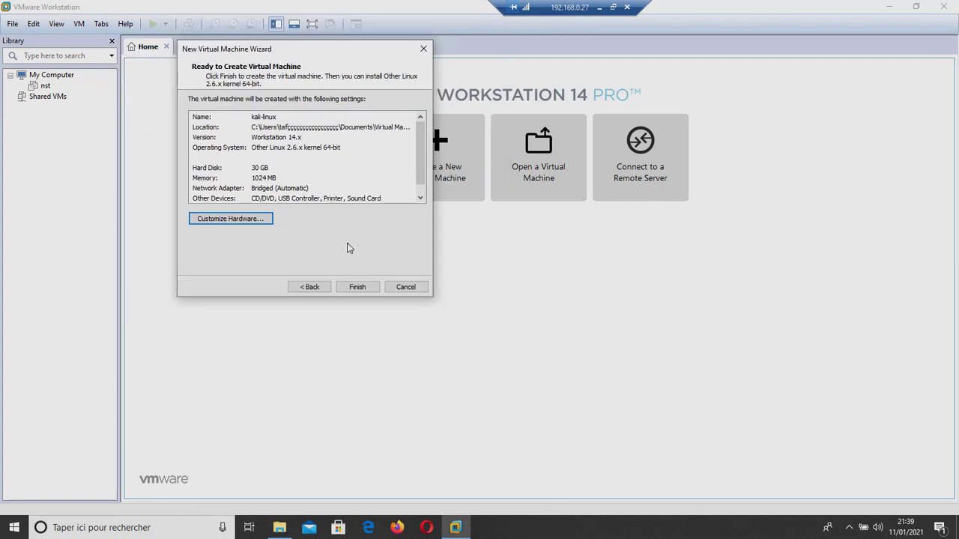
- Finish the kali-linux VM and confirm in VM Settings that CD/DVD uses the Kali ISO
{"action": "left_click", "coordinate": [358, 289]}
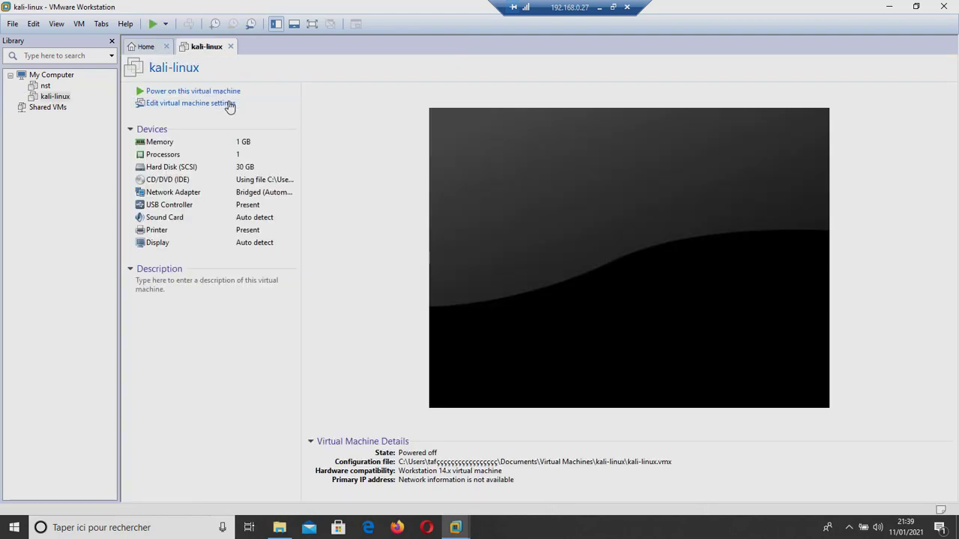
{"action": "left_click", "coordinate": [80, 24]}
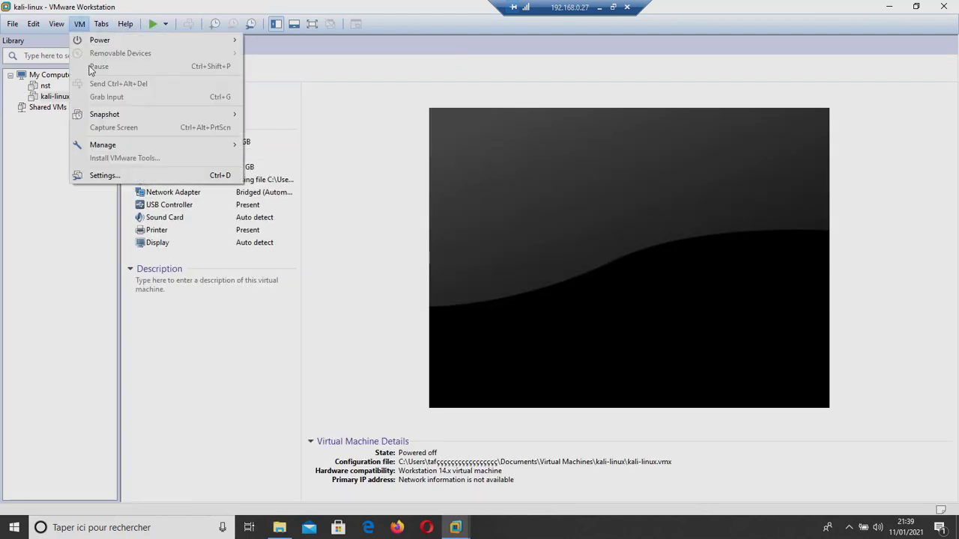
{"action": "left_click", "coordinate": [105, 175]}
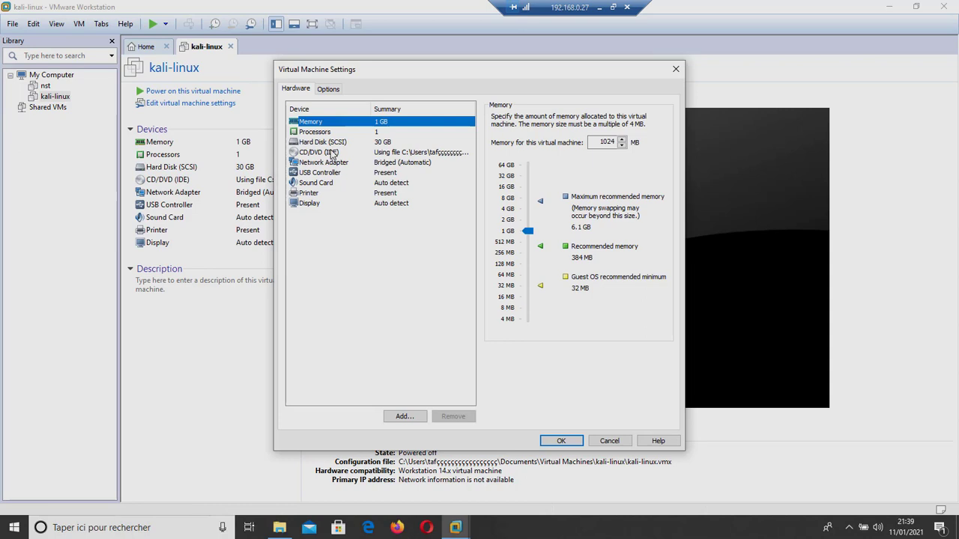
{"action": "left_click", "coordinate": [332, 155]}
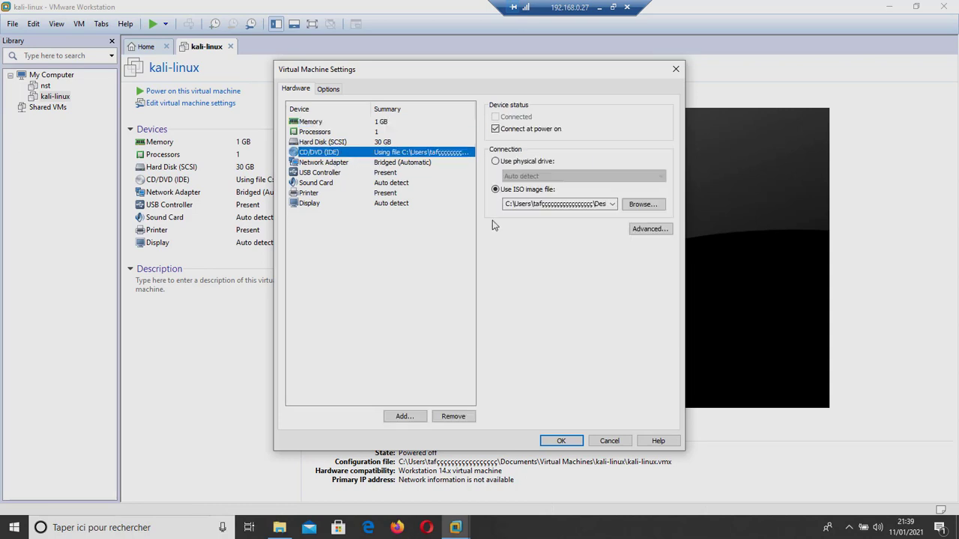
{"action": "left_click", "coordinate": [561, 440]}
{"action": "left_click", "coordinate": [165, 24]}
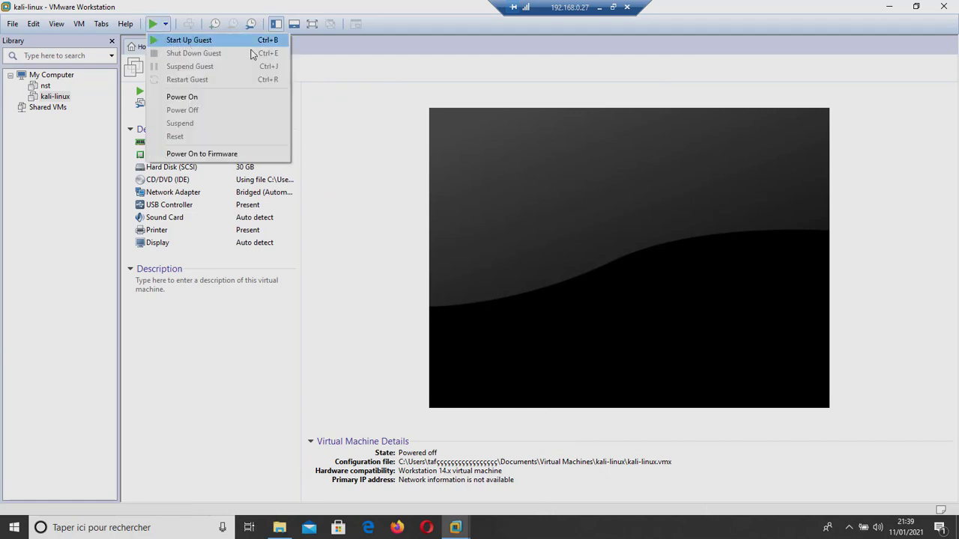
- Start Up Guest on kali-linux and capture input in the console at the Kali boot menu
{"action": "left_click", "coordinate": [388, 68]}
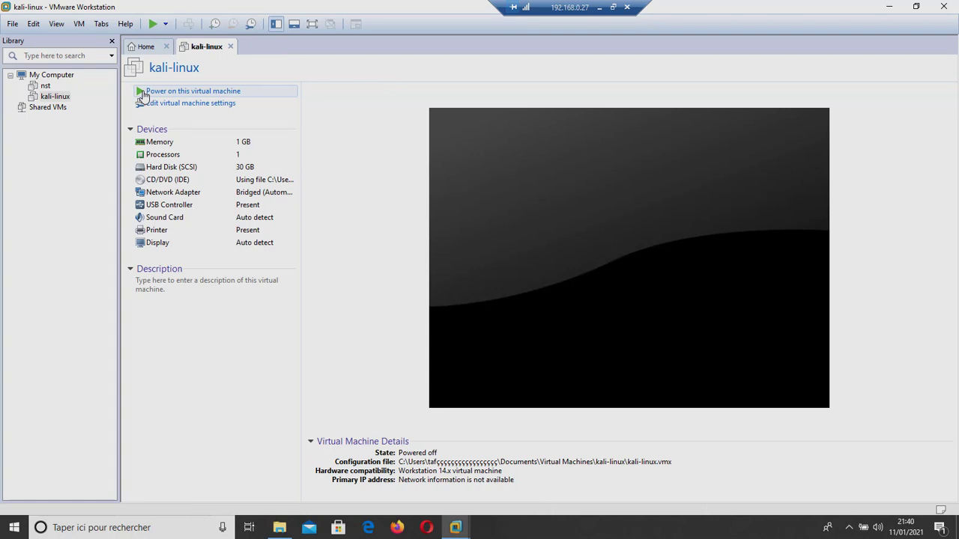
{"action": "left_click", "coordinate": [79, 24]}
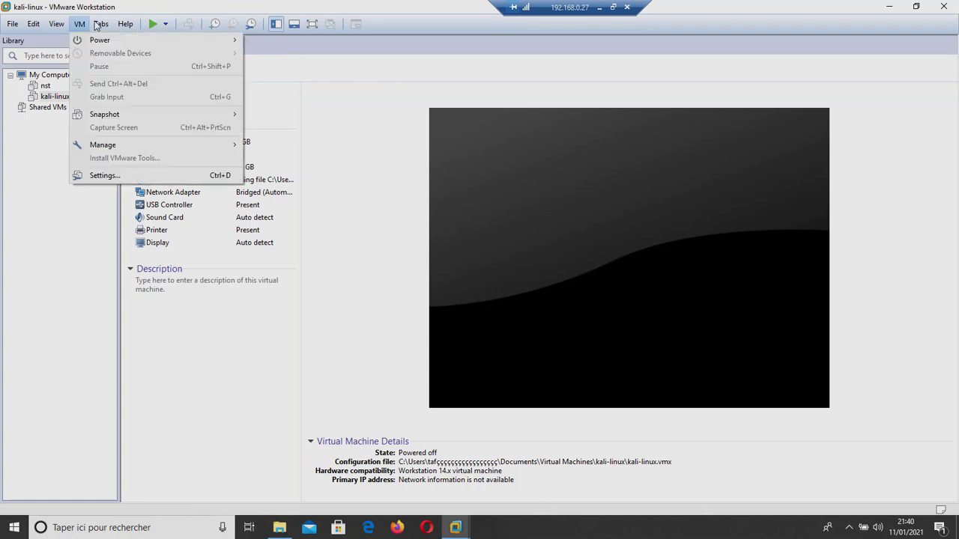
{"action": "left_click", "coordinate": [167, 26]}
{"action": "left_click", "coordinate": [167, 26]}
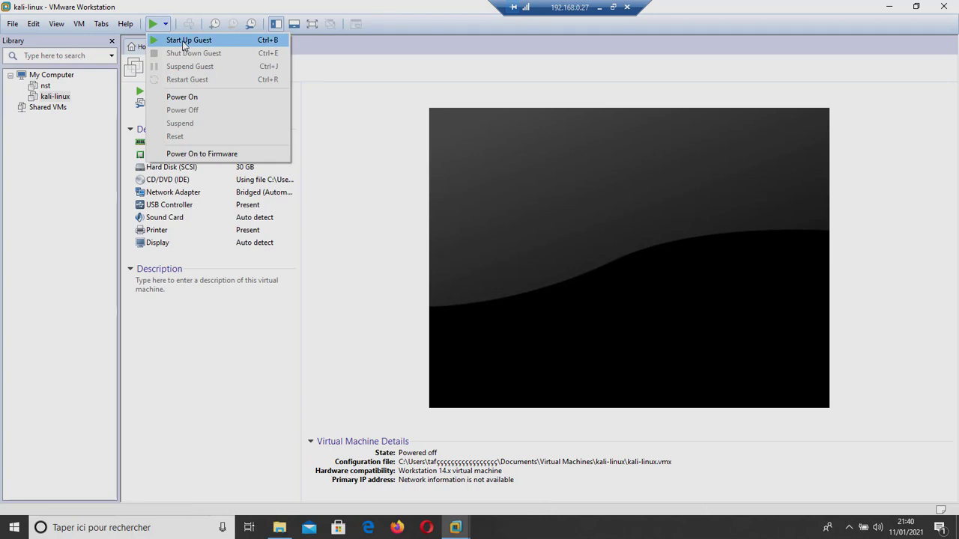
{"action": "left_click", "coordinate": [184, 40]}
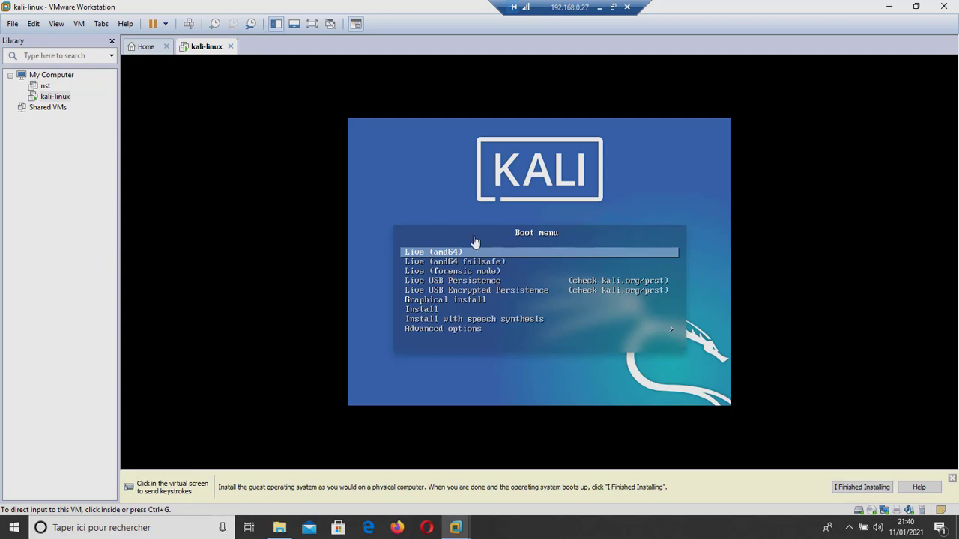
{"action": "left_click", "coordinate": [481, 279]}
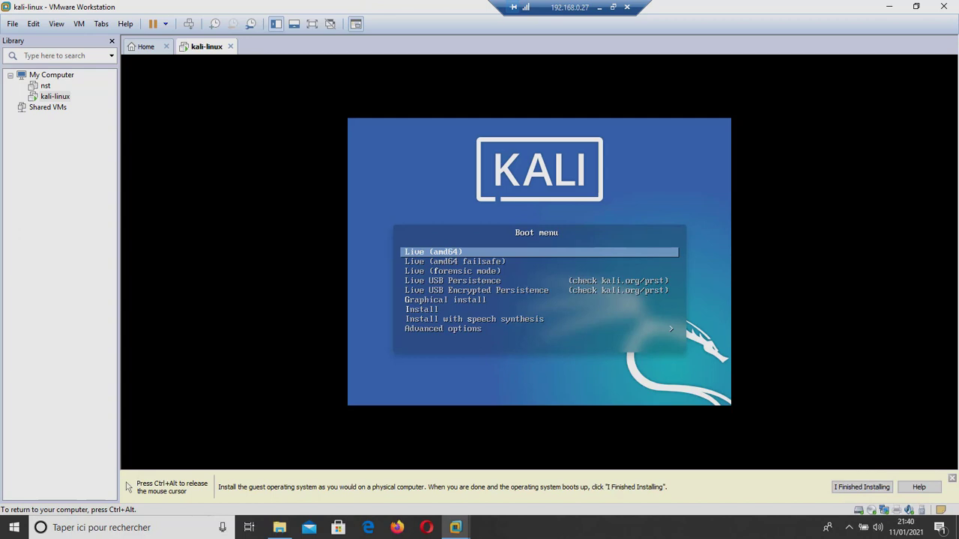
{"action": "key", "text": "Down"}
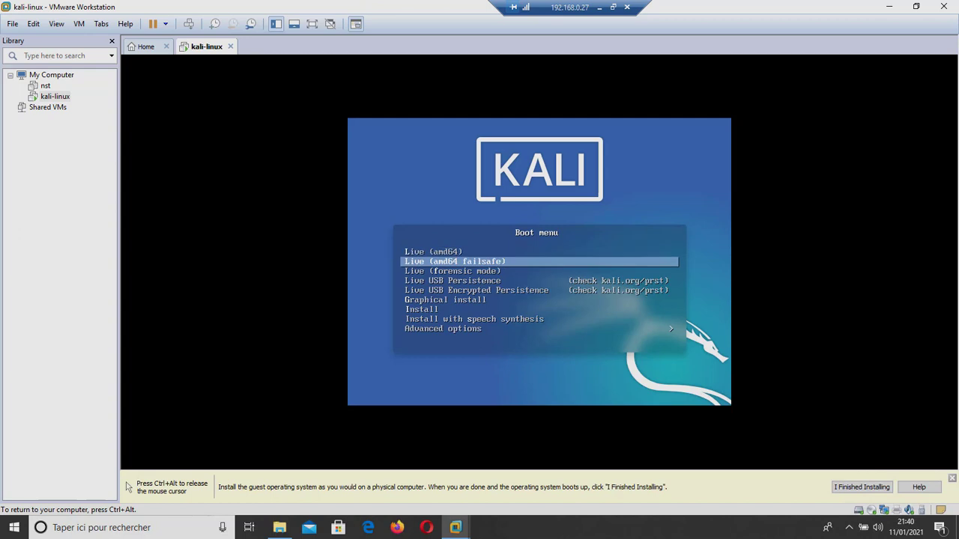
{"action": "key", "text": "Down"}
{"action": "key", "text": "Down"}
{"action": "key", "text": "Down"}
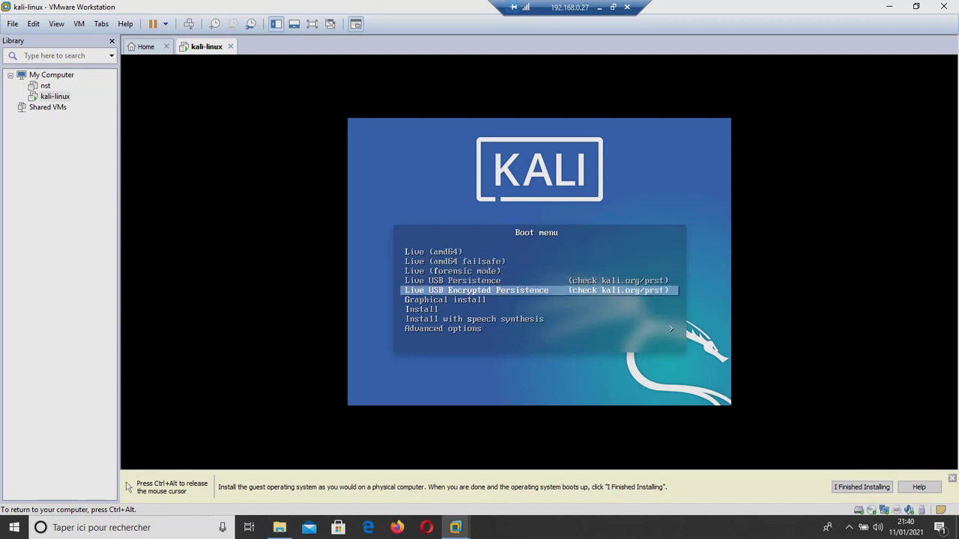
{"action": "key", "text": "Down"}
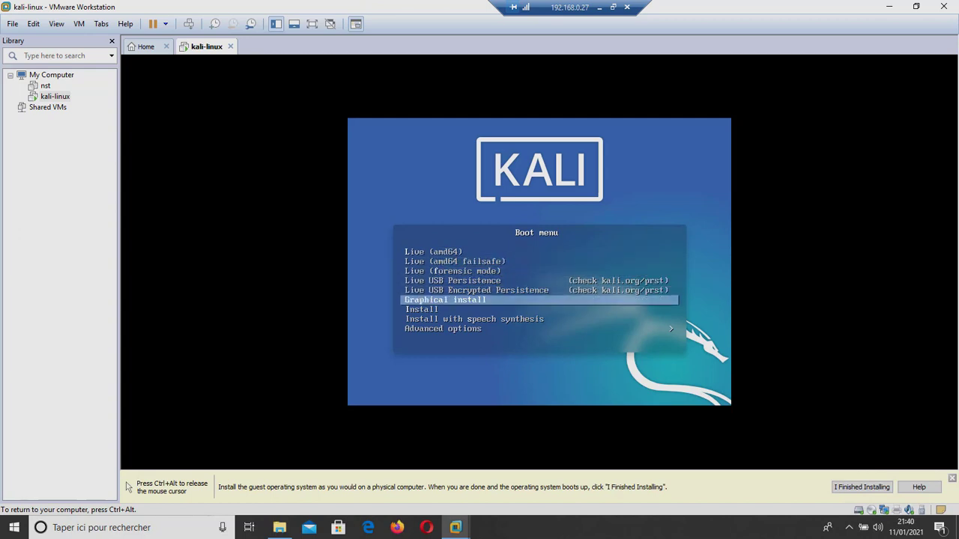
{"action": "key", "text": "Down"}
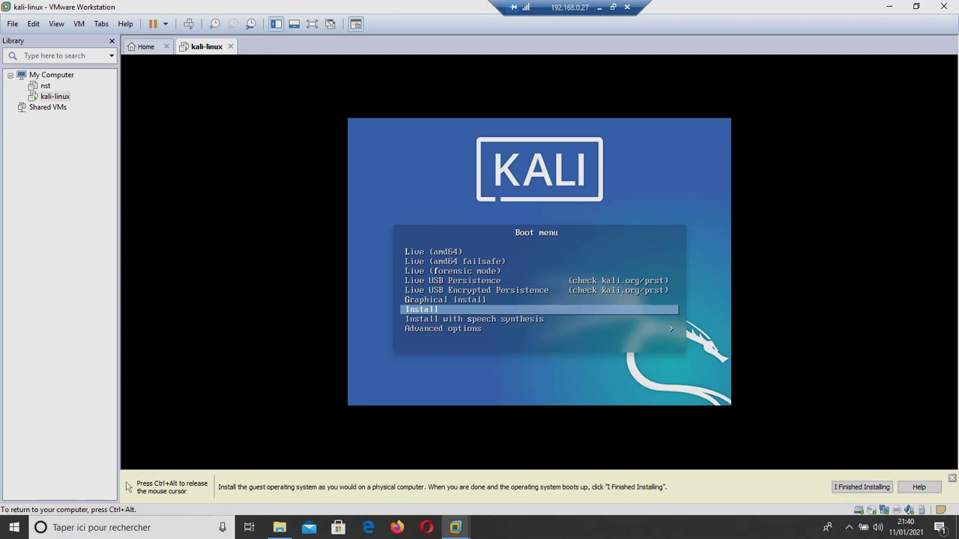
{"action": "key", "text": "Down"}
{"action": "key", "text": "Up"}
{"action": "key", "text": "Up"}
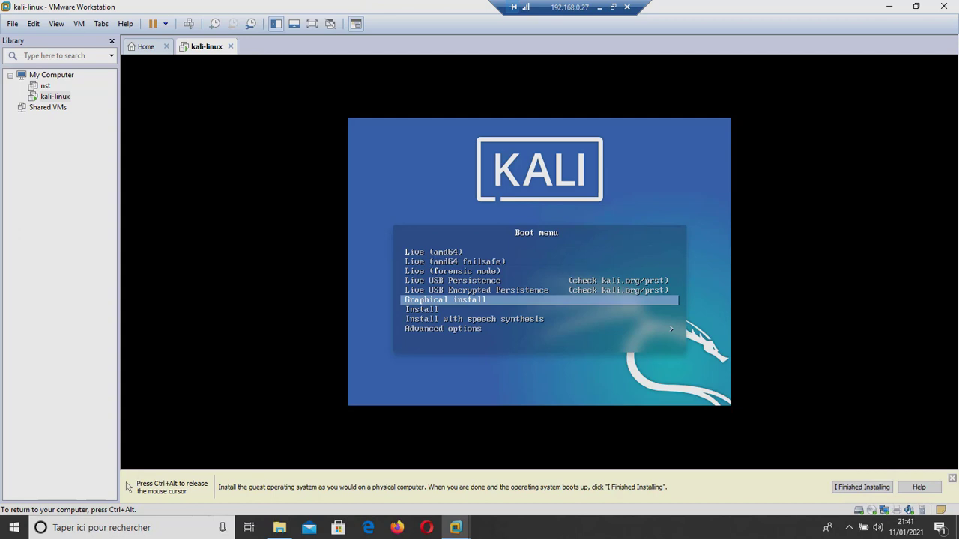
{"action": "key", "text": "Down"}
{"action": "key", "text": "Down"}
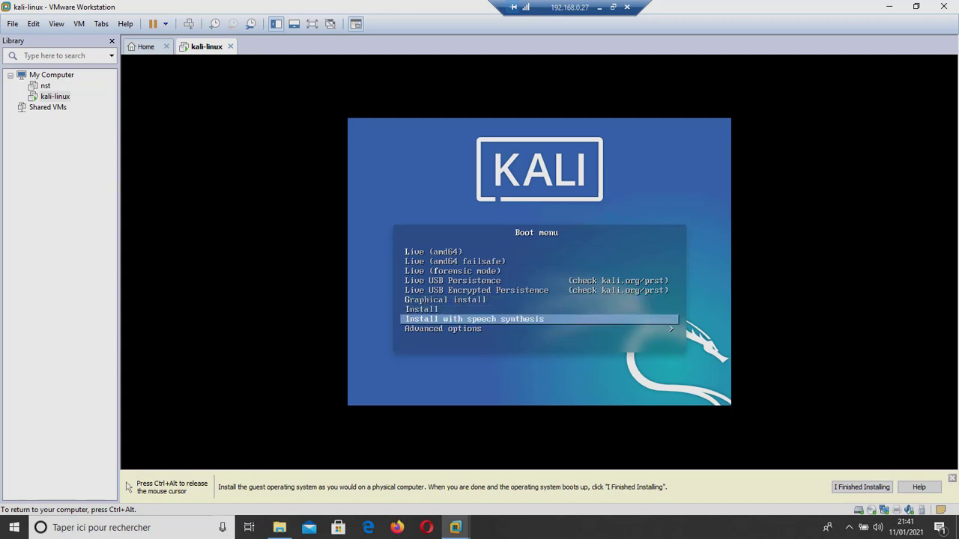
{"action": "key", "text": "Down"}
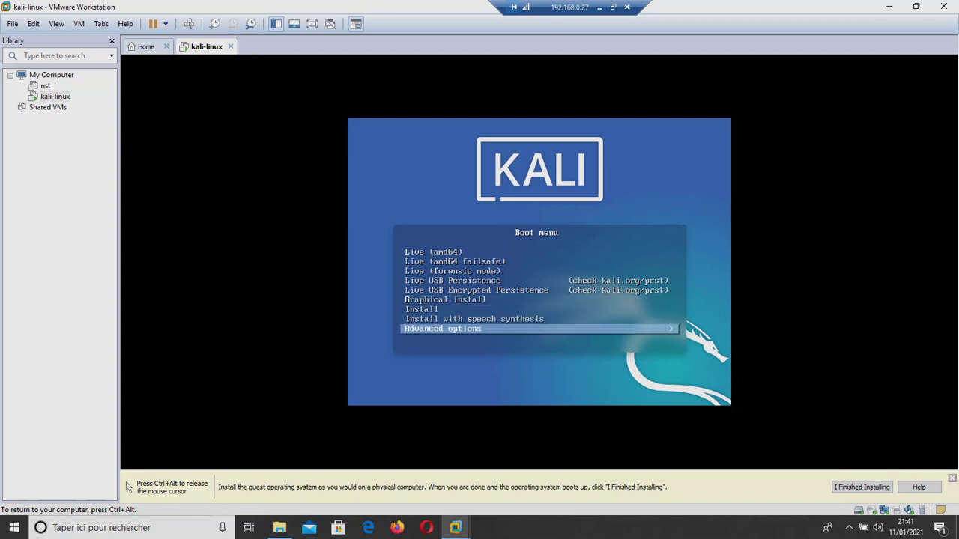
{"action": "key", "text": "Return"}
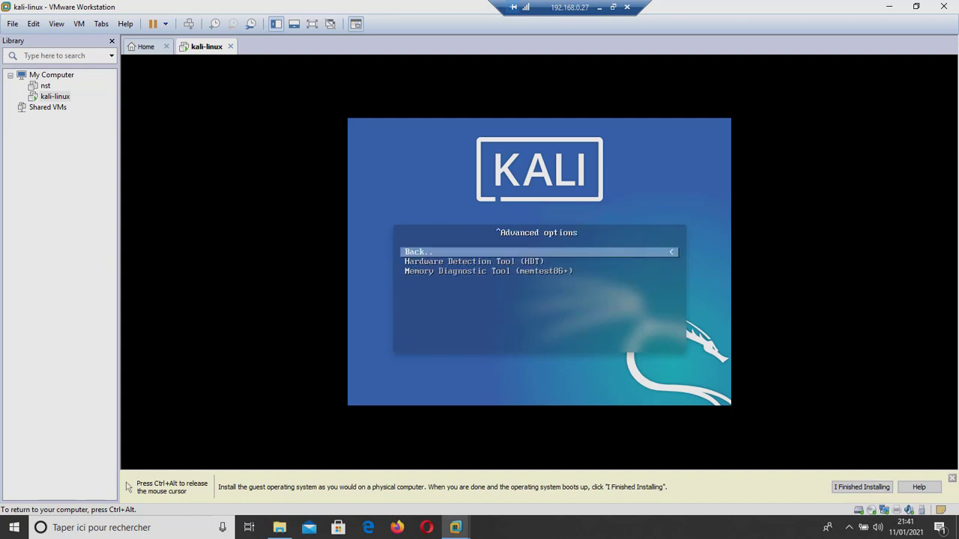
{"action": "key", "text": "Return"}
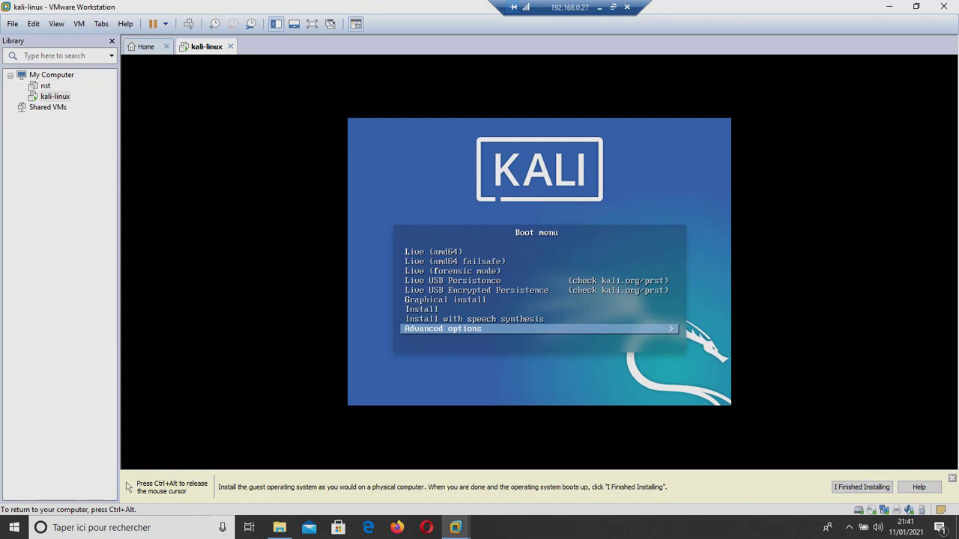
{"action": "key", "text": "Up"}
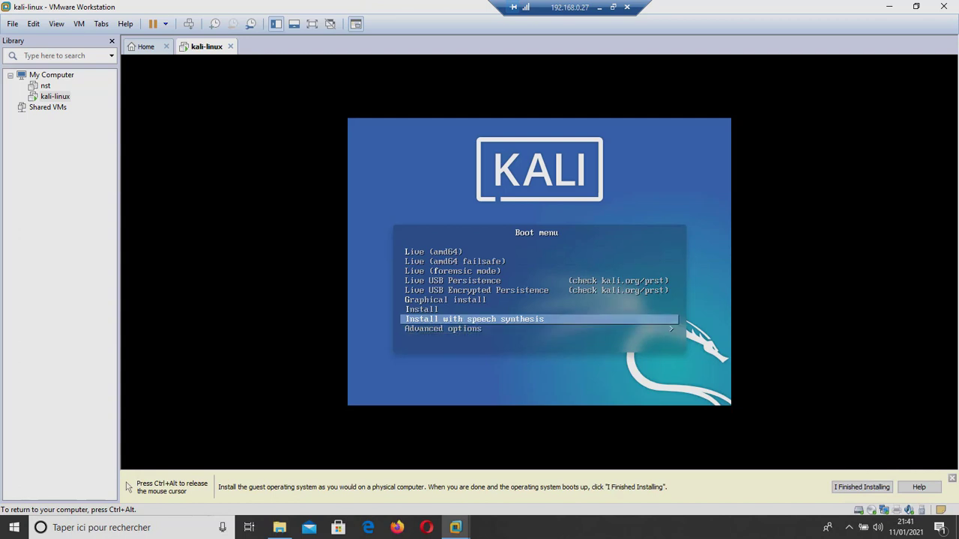